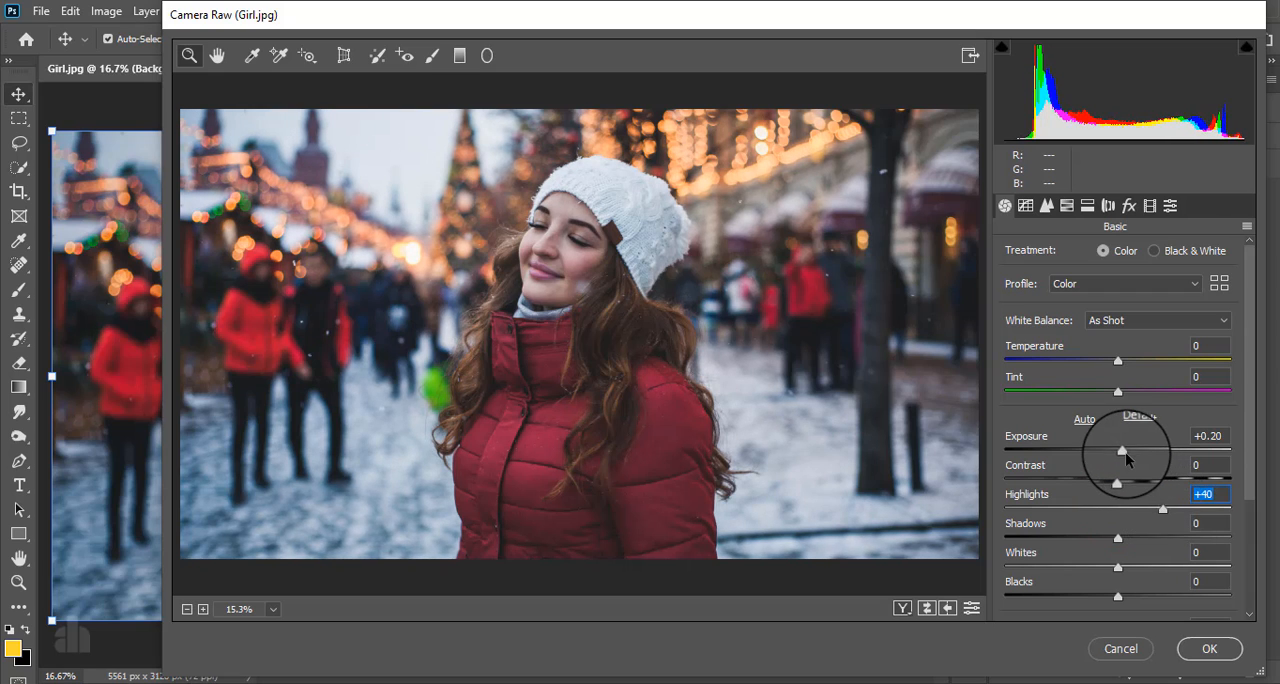
# - Set Exposure to +0.10, Shadows to -100, Whites to -14 and Blacks to -13 in the basic adjustments
pyautogui.moveTo(1123, 451); pyautogui.dragTo(1122, 456)
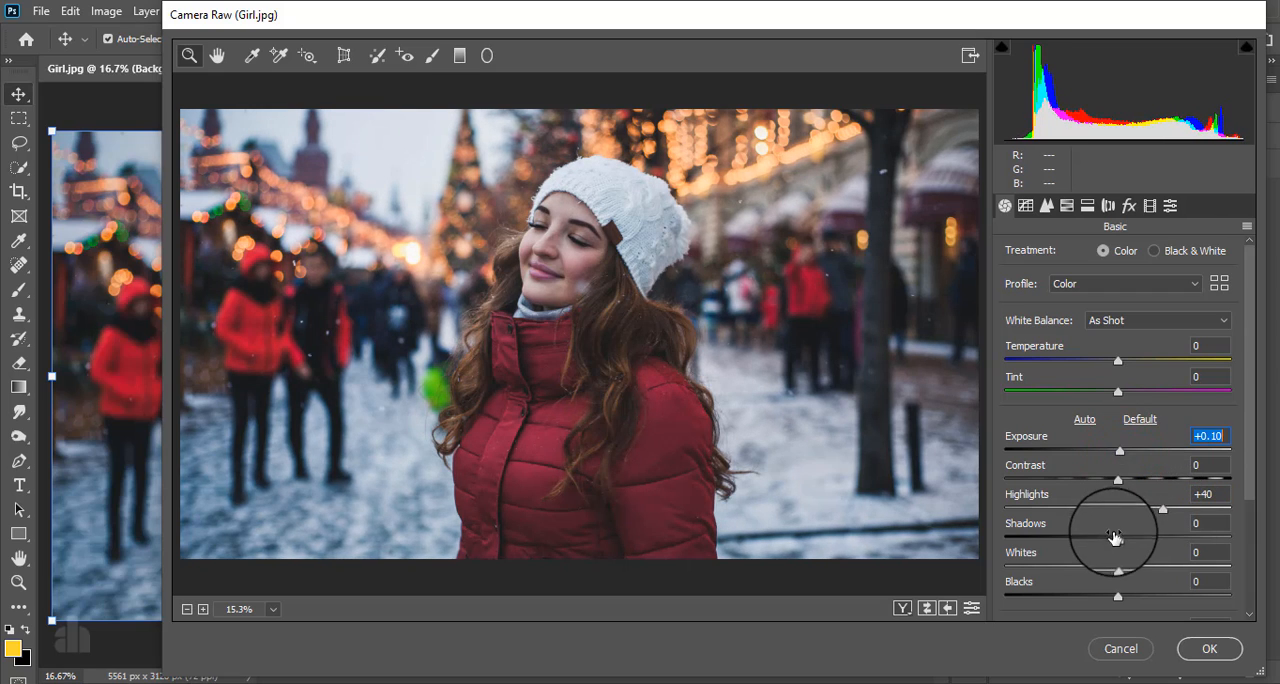
pyautogui.moveTo(1118, 539); pyautogui.dragTo(997, 558)
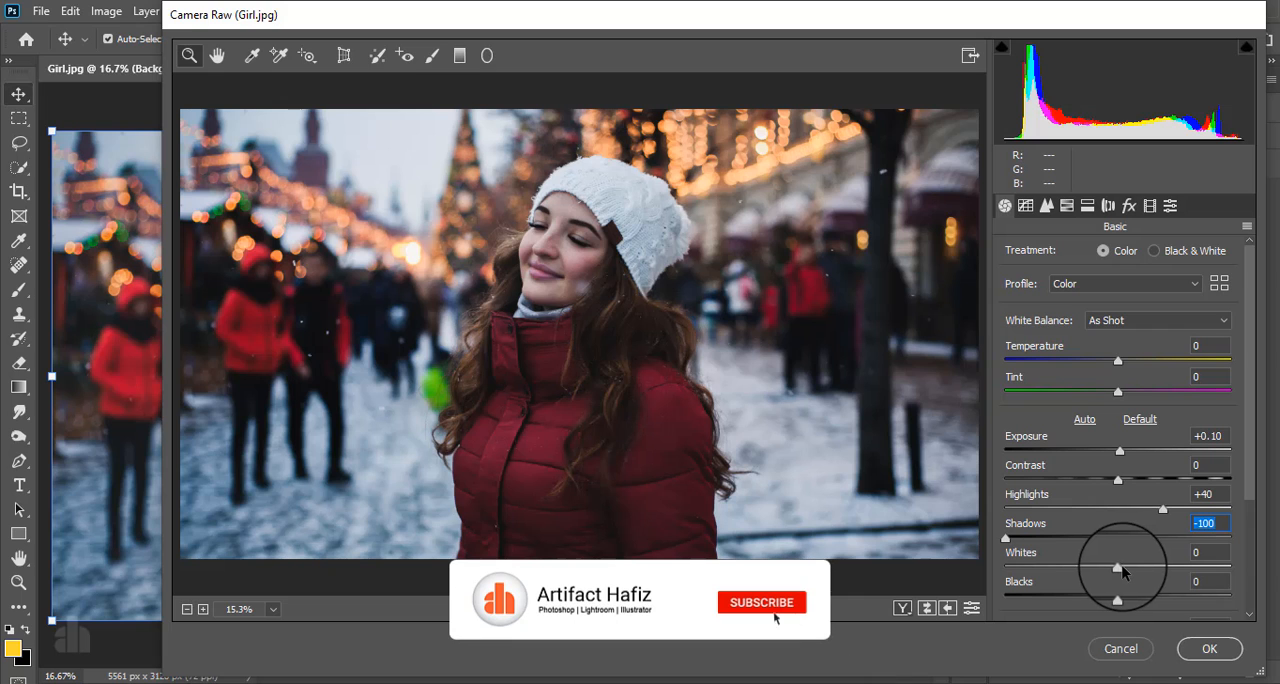
pyautogui.moveTo(1113, 567); pyautogui.dragTo(1101, 598)
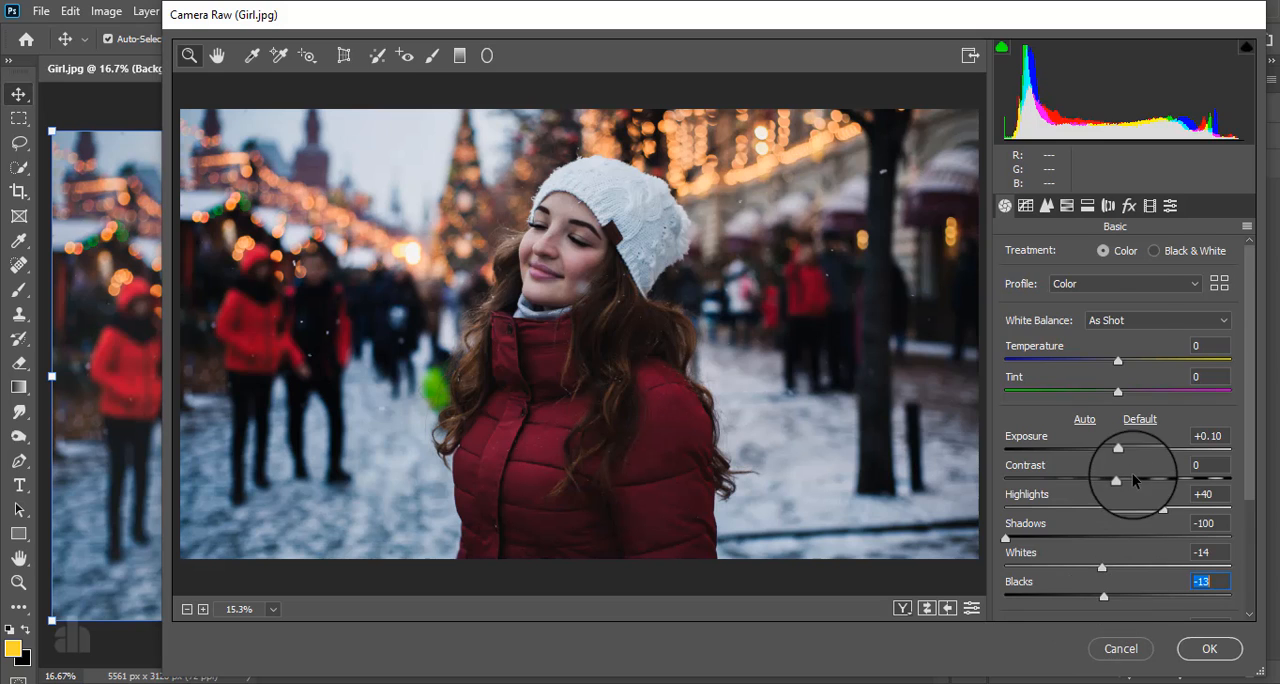
# - Set the white balance to Temperature +15 and Tint +3, and the color intensity to Vibrance +45 and Saturation -6
pyautogui.scroll(-1, 1137, 475)
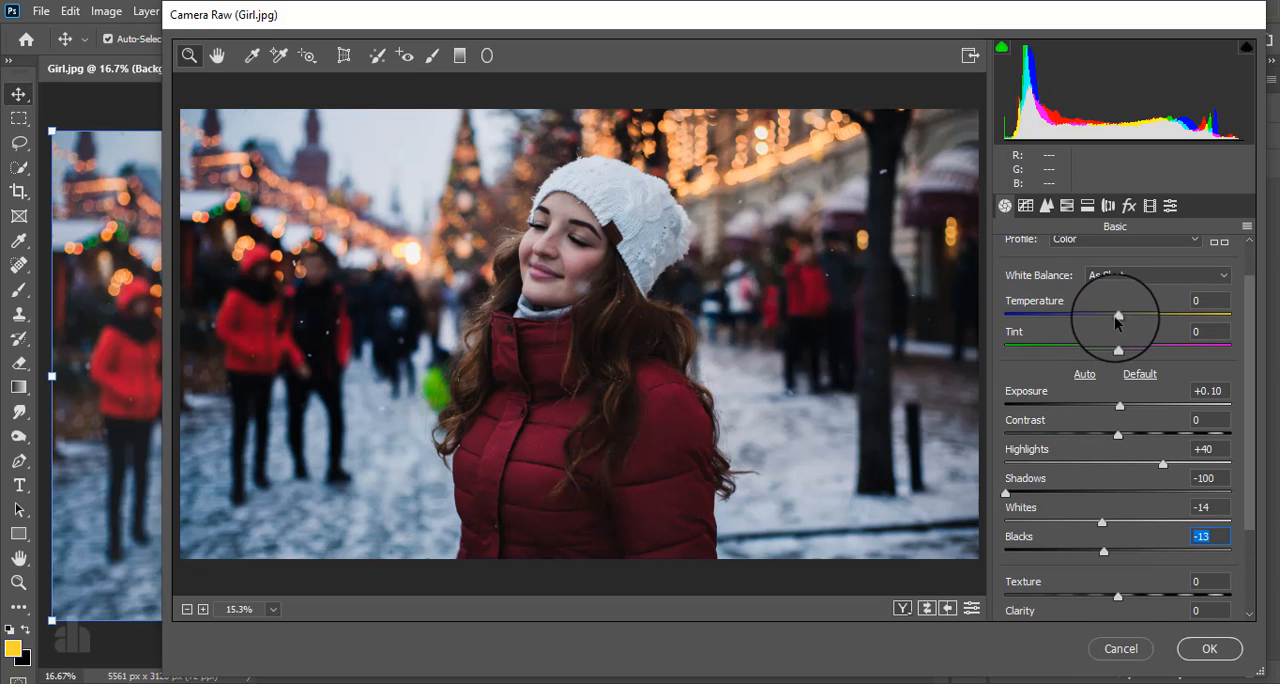
pyautogui.moveTo(1118, 315); pyautogui.dragTo(1116, 355)
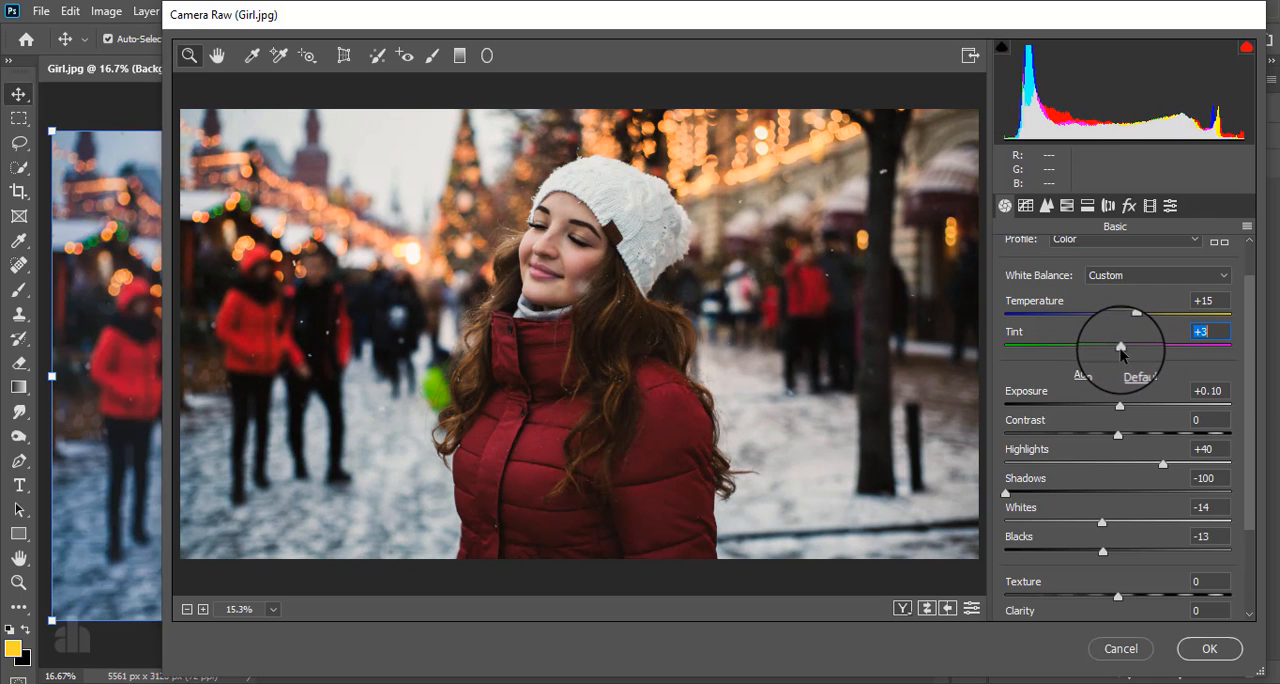
pyautogui.scroll(-4, 1100, 487)
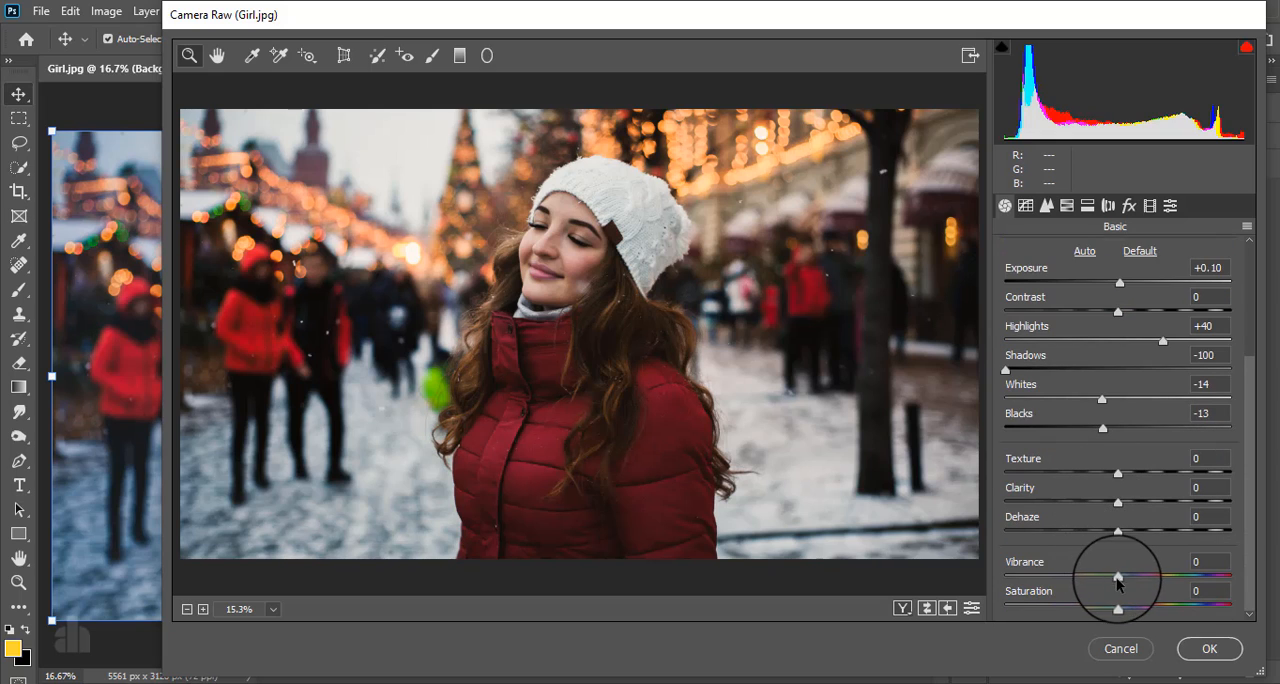
pyautogui.moveTo(1118, 577); pyautogui.dragTo(1113, 608)
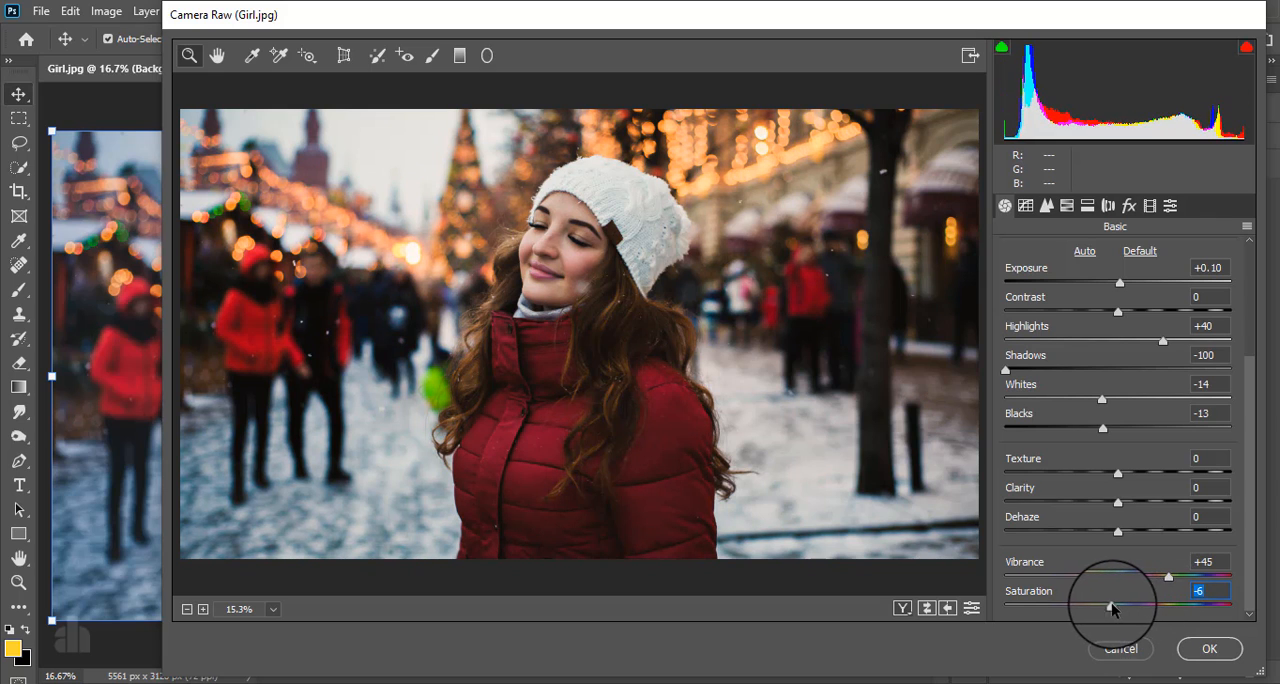
# - Shape the RGB point tone curve into an S with points at input/output 57/50, 128/137 and 190/204
pyautogui.click(1025, 205)
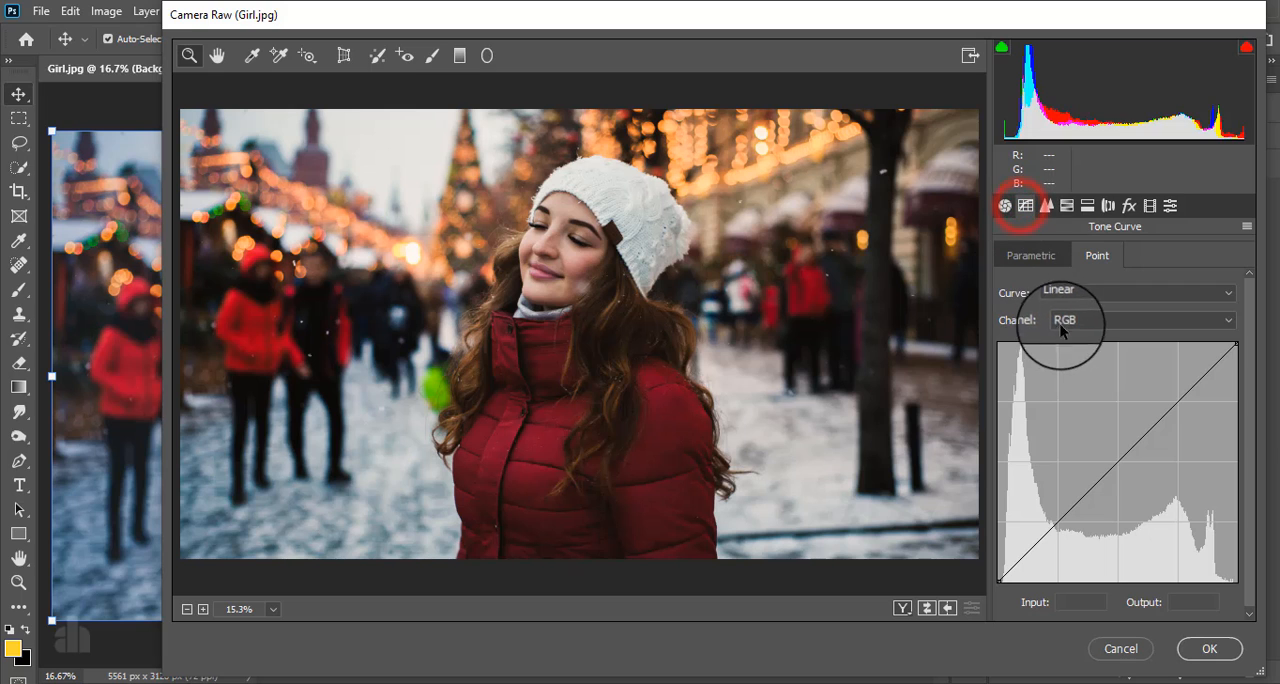
pyautogui.click(1060, 522)
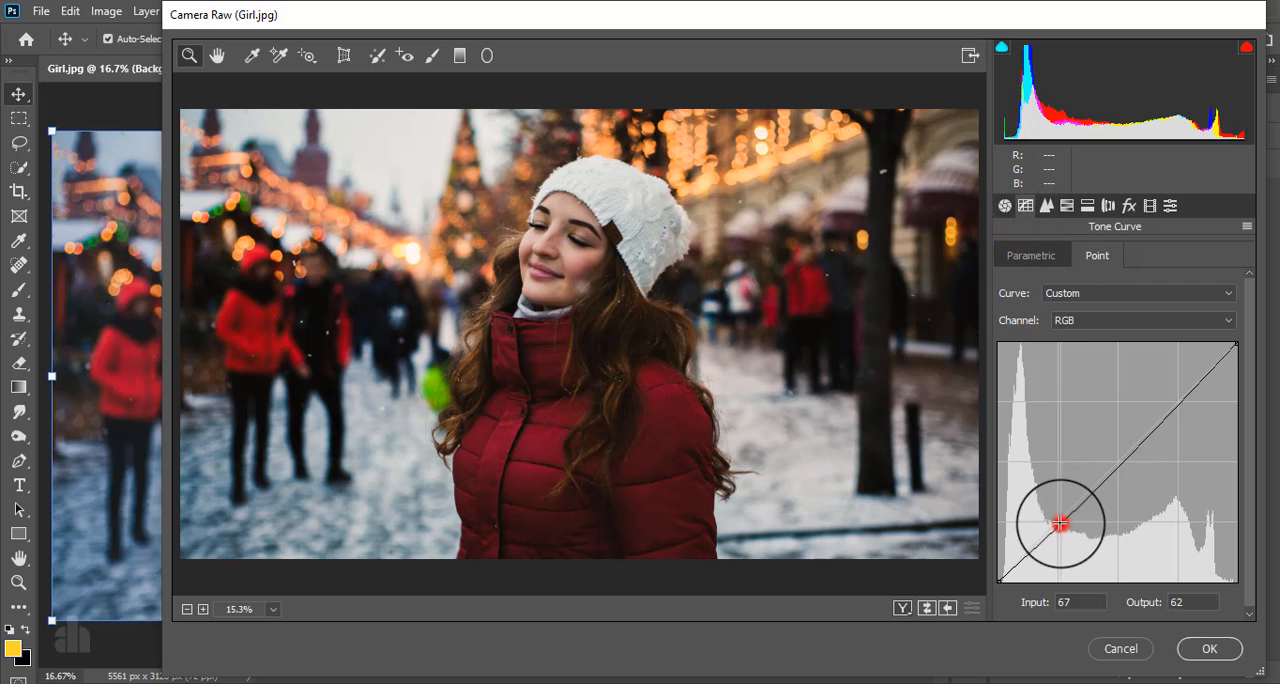
pyautogui.click(1120, 460)
pyautogui.moveTo(1173, 405); pyautogui.dragTo(1171, 392)
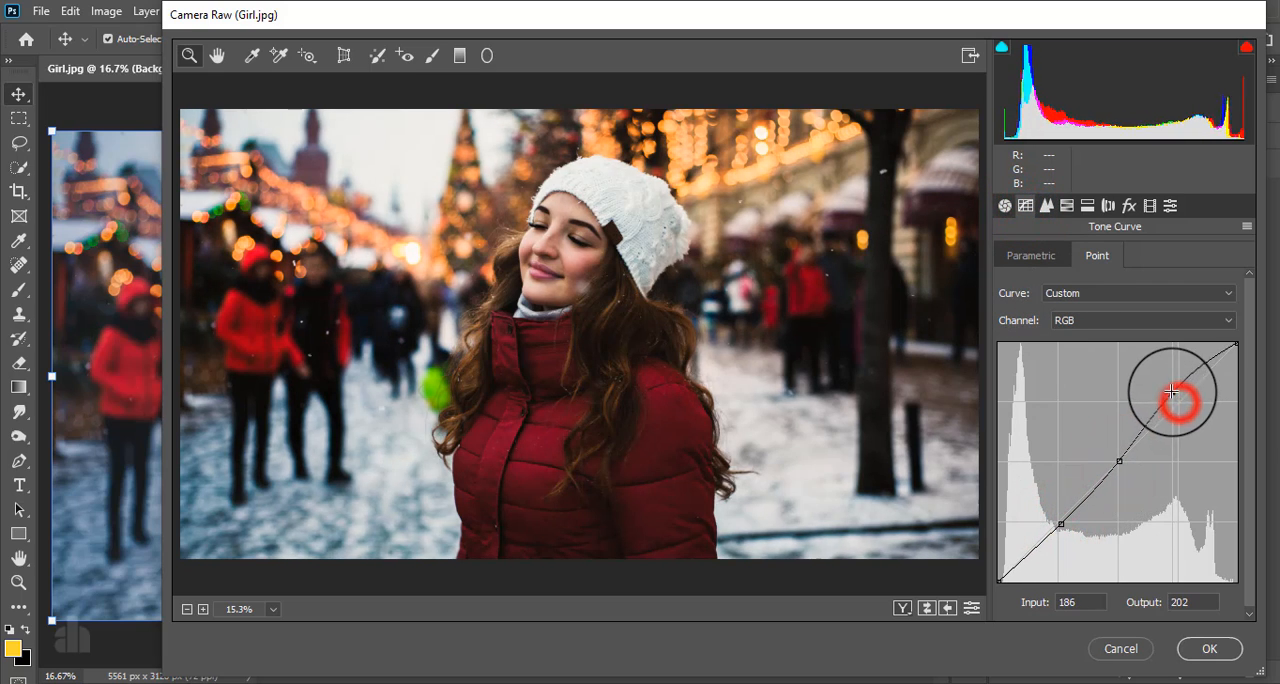
pyautogui.moveTo(1118, 460); pyautogui.dragTo(1114, 455)
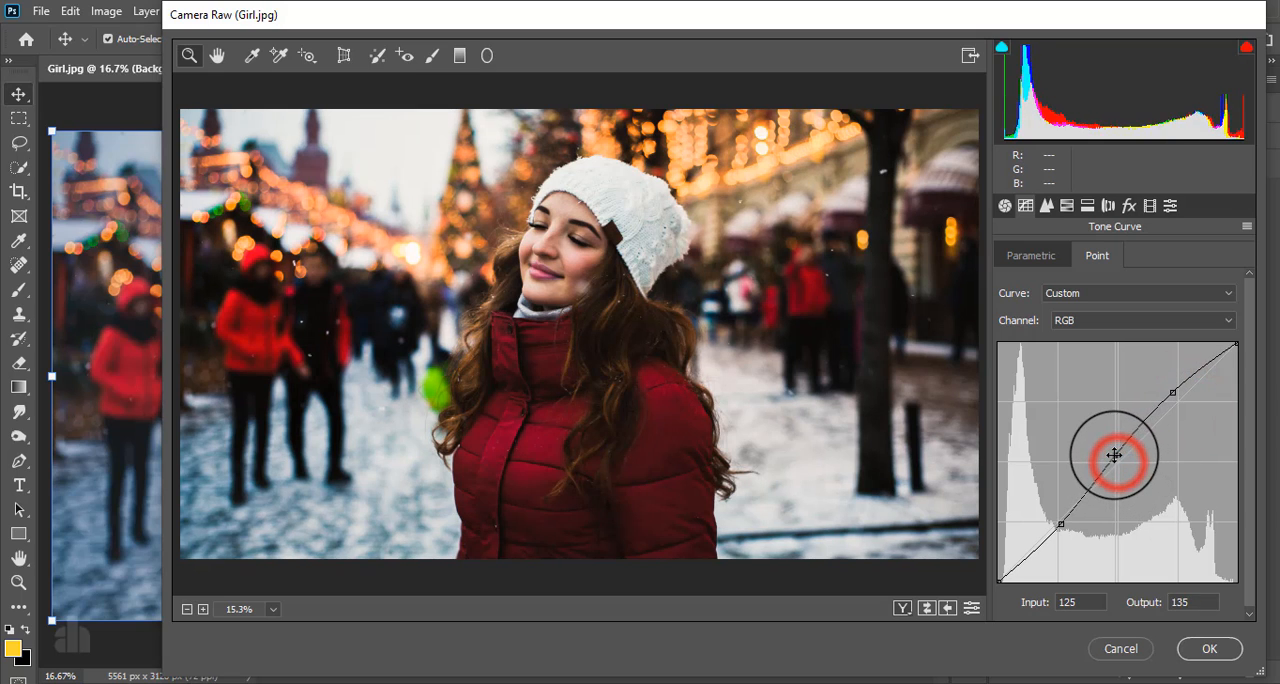
pyautogui.moveTo(1058, 521); pyautogui.dragTo(1051, 535)
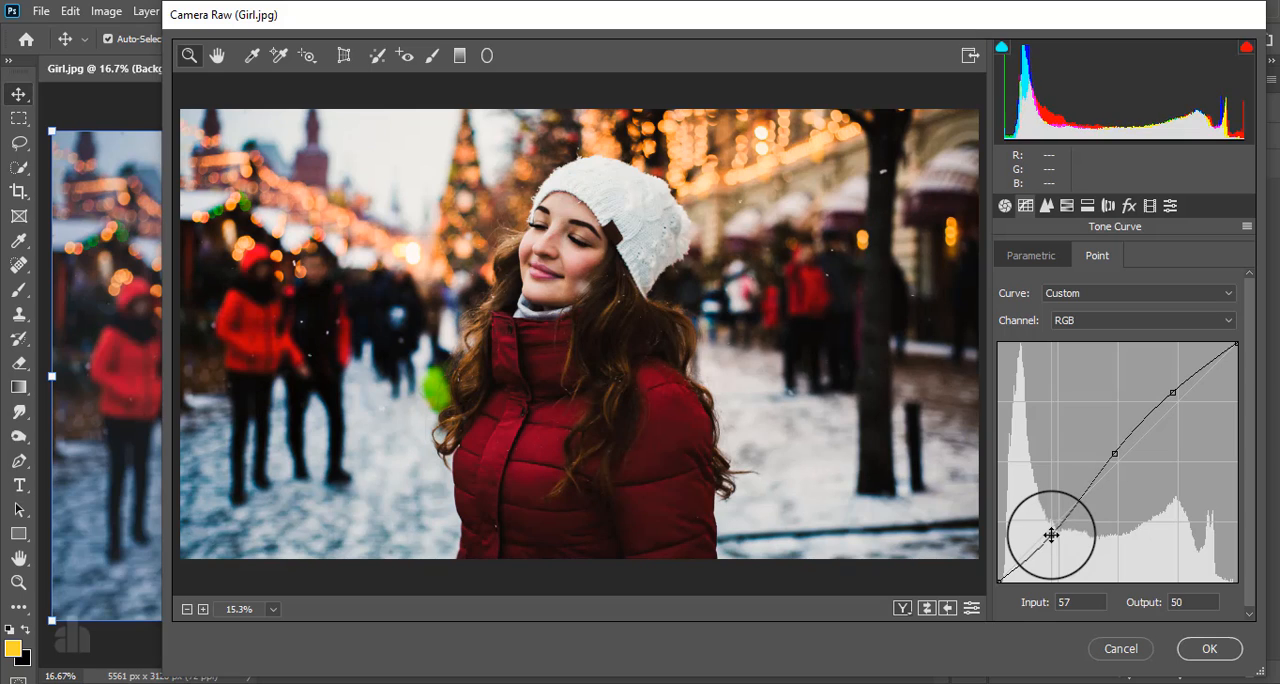
pyautogui.moveTo(1114, 456); pyautogui.dragTo(1118, 453)
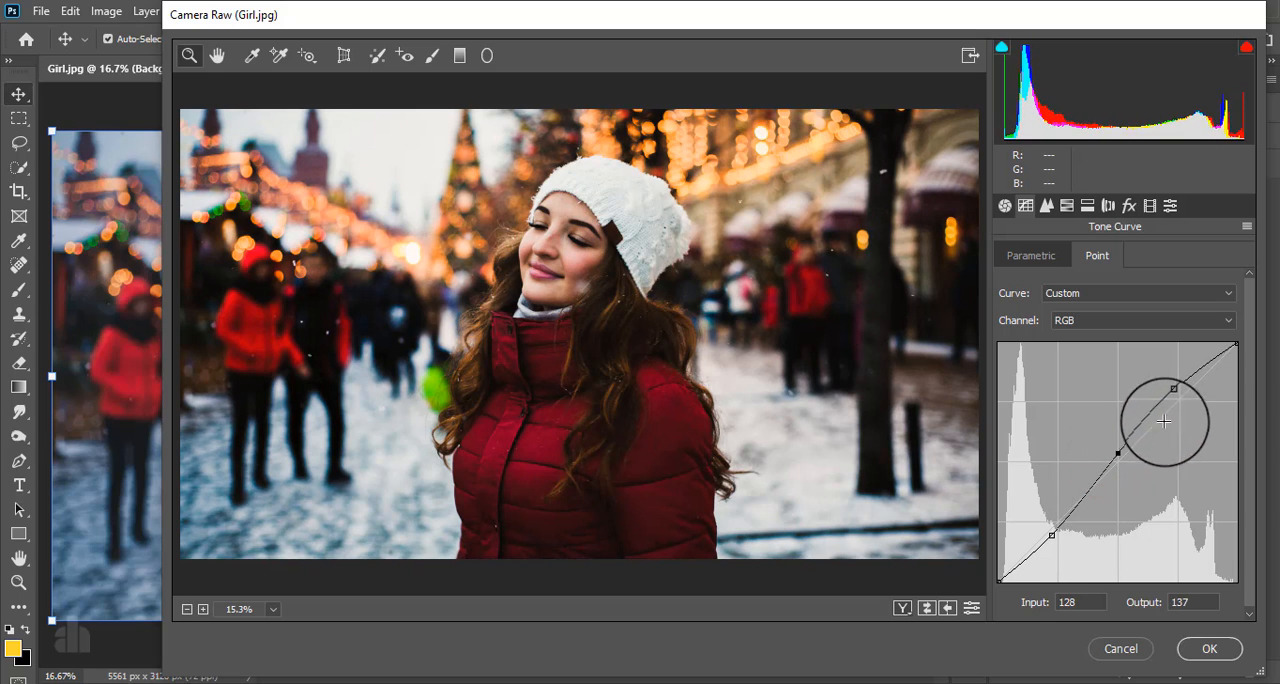
pyautogui.moveTo(1173, 392); pyautogui.dragTo(1176, 391)
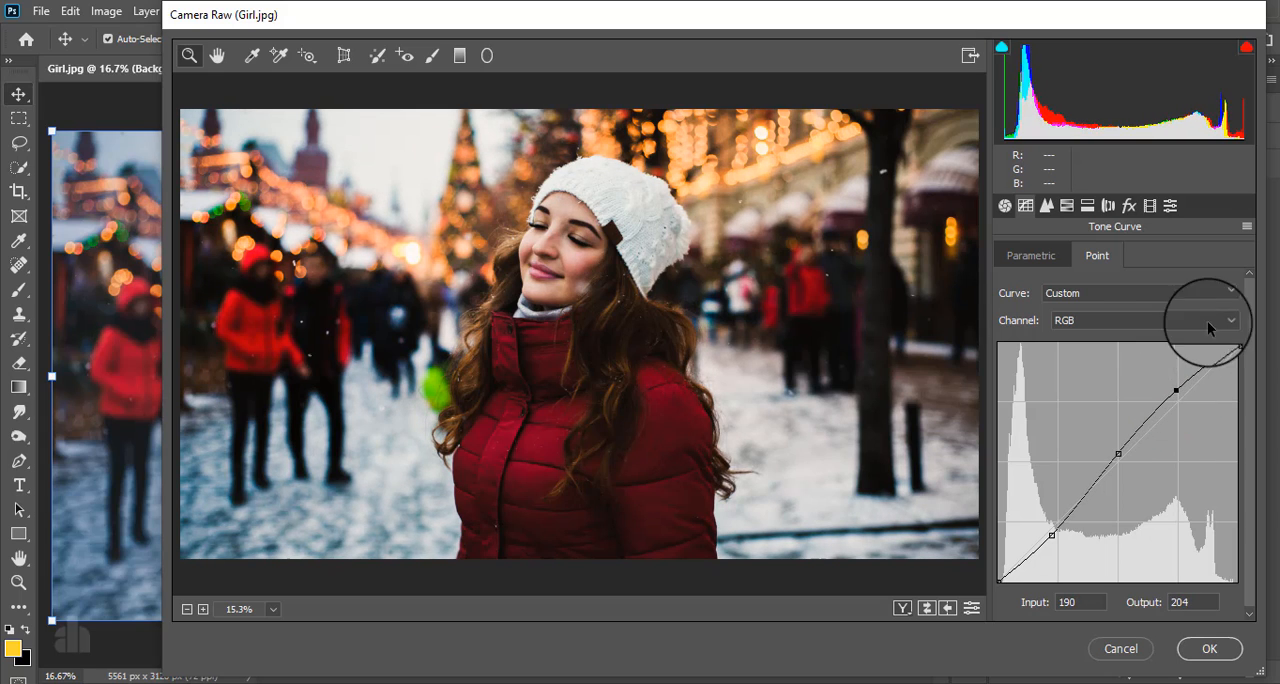
# - Raise the Red channel's tone curve slightly with a midtone point at input 123, output 129
pyautogui.click(1082, 319)
pyautogui.click(1060, 351)
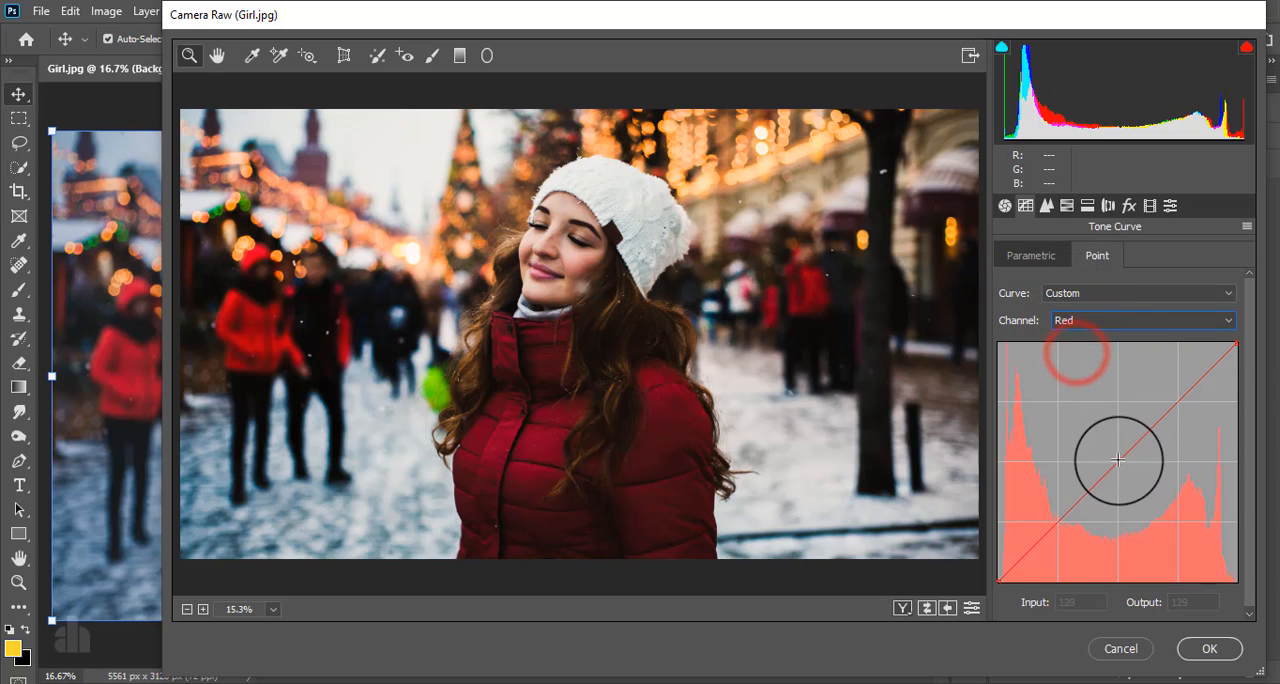
pyautogui.click(1115, 453)
pyautogui.moveTo(1115, 453); pyautogui.dragTo(1112, 459)
# - Lower the Green channel's tone curve with a midtone point at input 130, output 122
pyautogui.click(1105, 320)
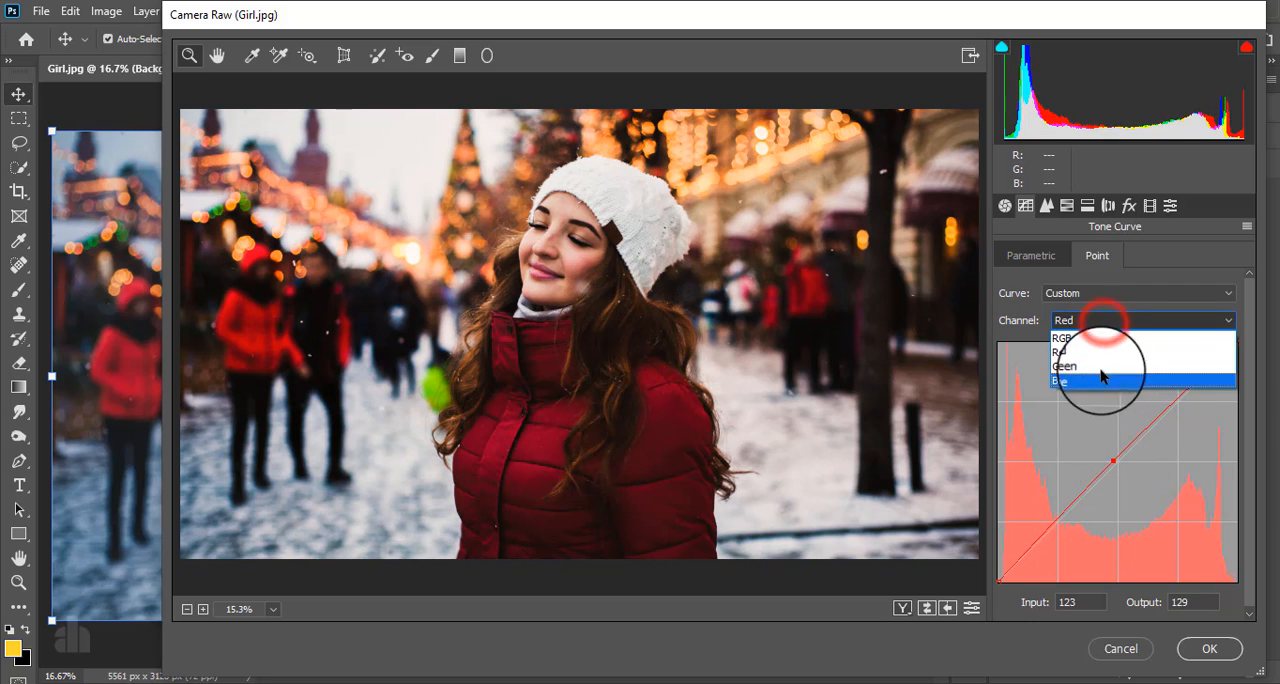
pyautogui.click(1100, 367)
pyautogui.moveTo(1111, 457); pyautogui.dragTo(1119, 466)
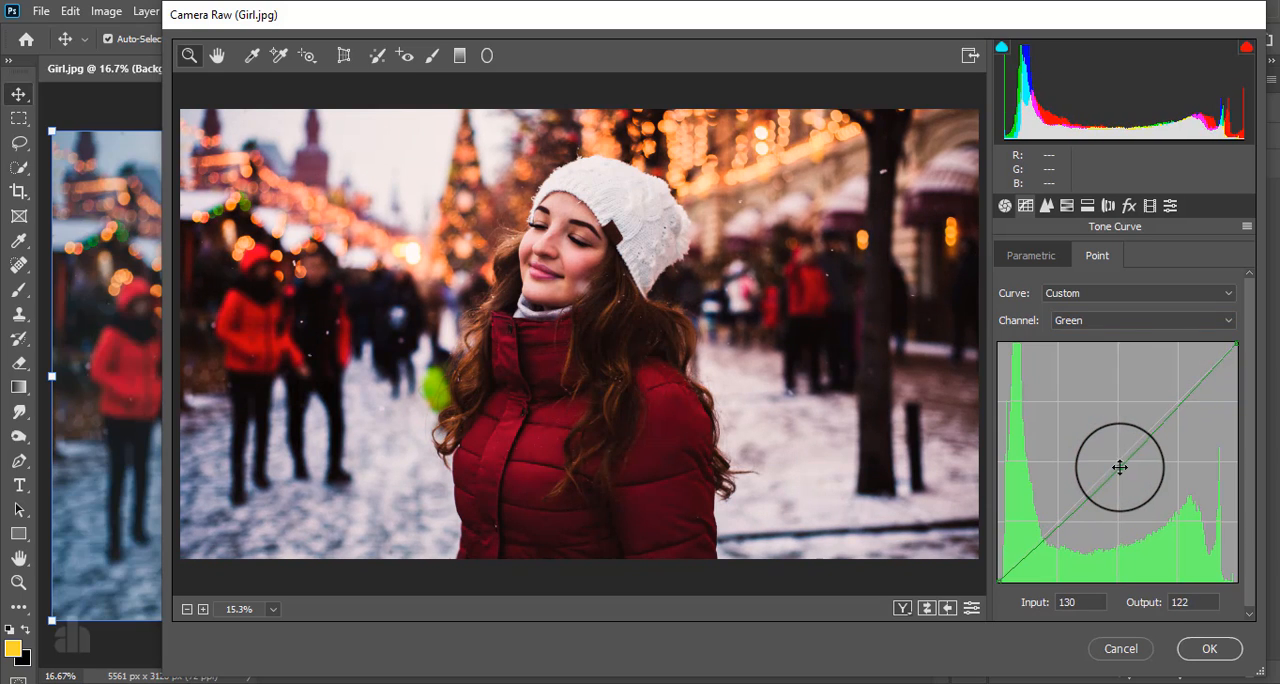
# - Lift the Blue tone curve's black point, anchor its lower quarter, and place points at input/output 129/121 and 189/186
pyautogui.click(1105, 320)
pyautogui.click(1097, 377)
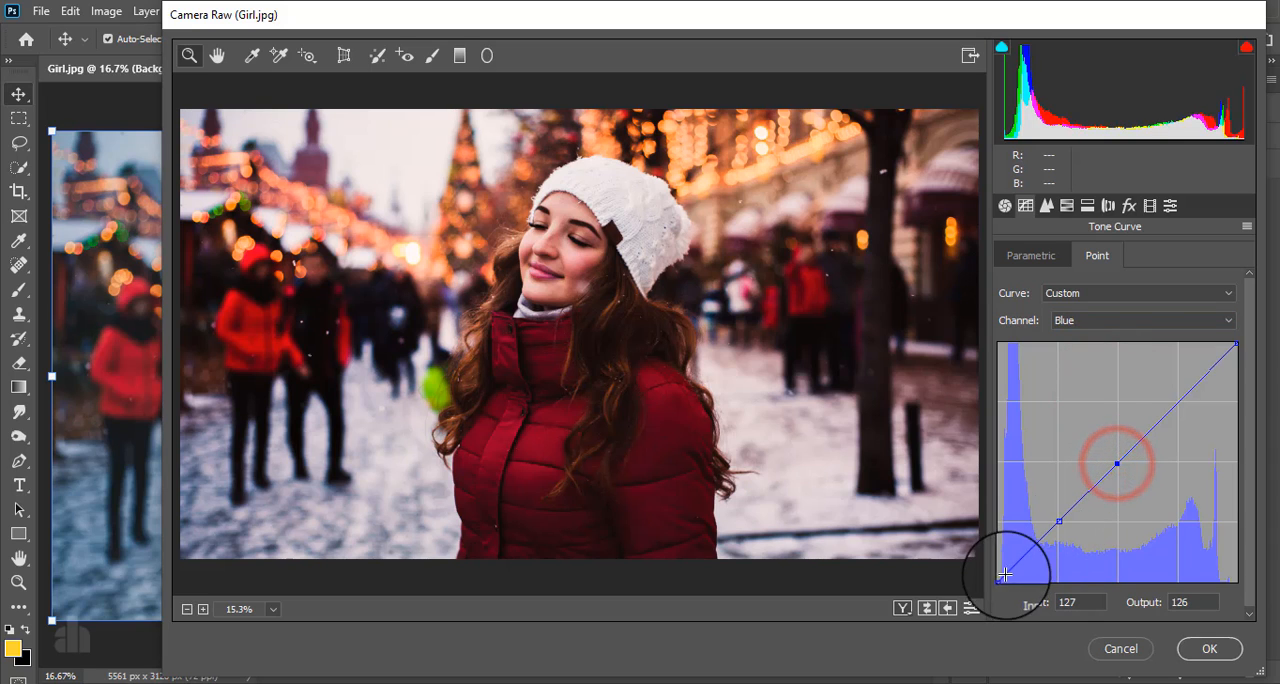
pyautogui.moveTo(999, 578); pyautogui.dragTo(986, 557)
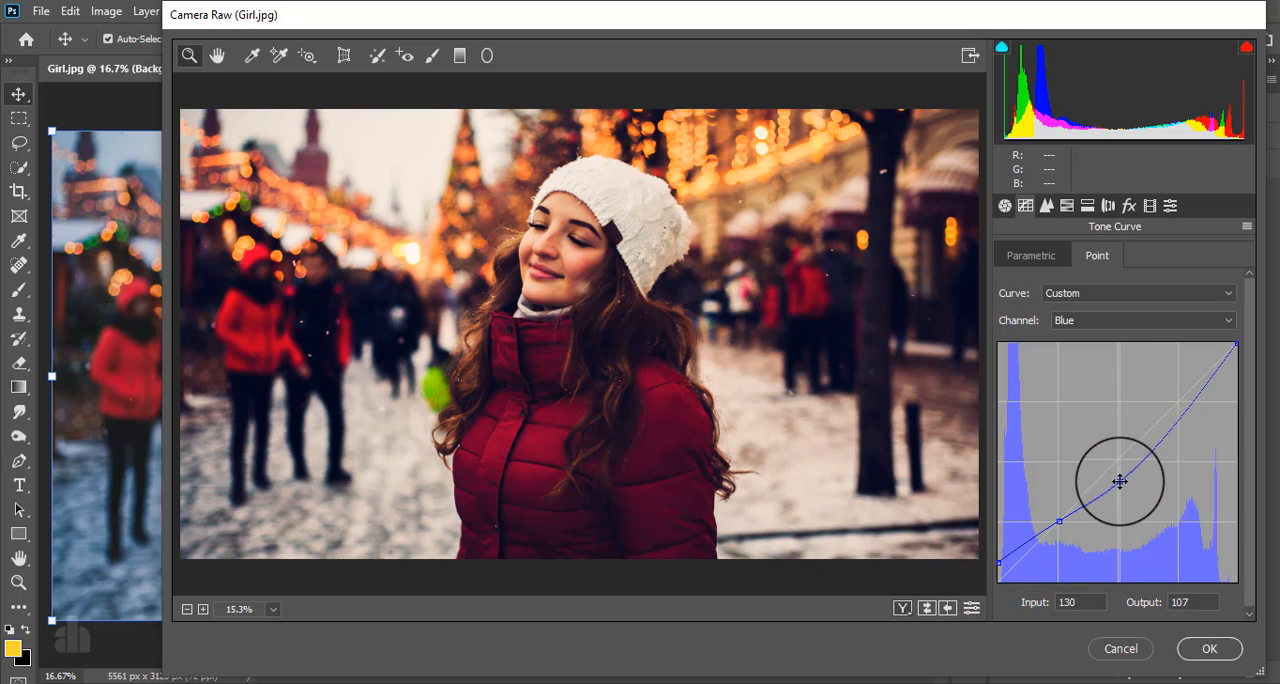
pyautogui.moveTo(1113, 470)
pyautogui.mouseDown()
pyautogui.moveTo(1099, 453)
pyautogui.moveTo(1118, 469)
pyautogui.mouseUp()
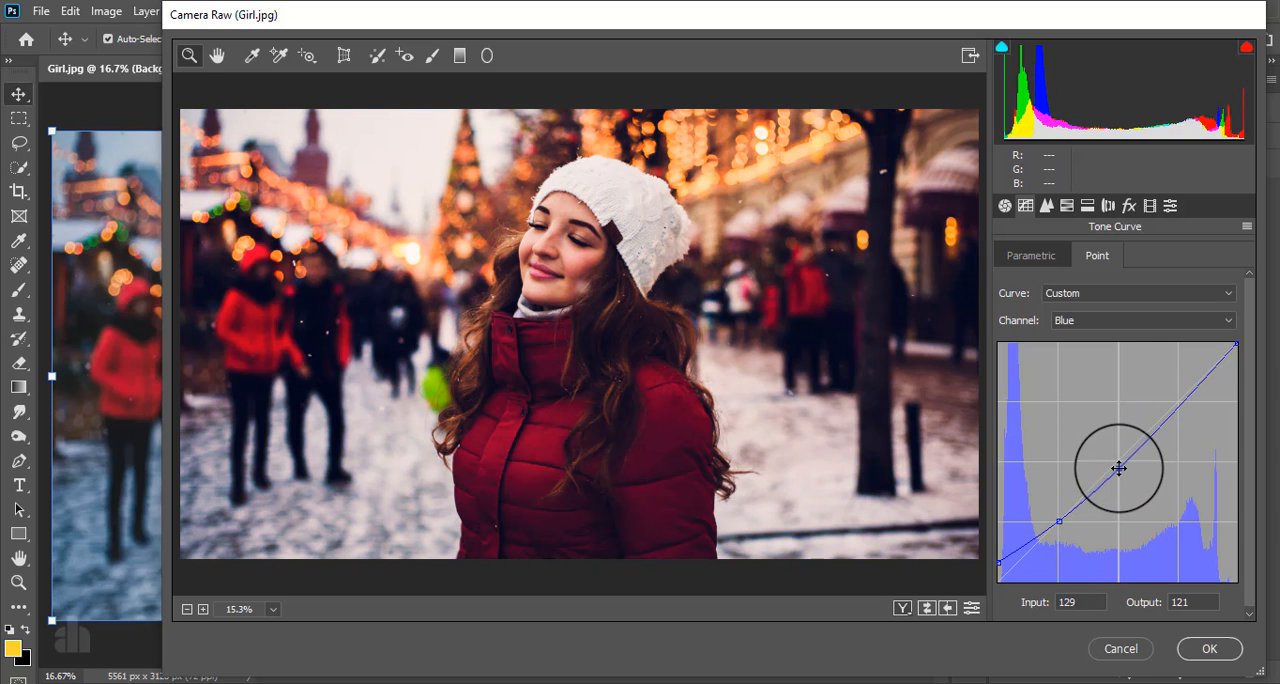
pyautogui.moveTo(1178, 411)
pyautogui.mouseDown()
pyautogui.moveTo(1166, 392)
pyautogui.moveTo(1175, 407)
pyautogui.mouseUp()
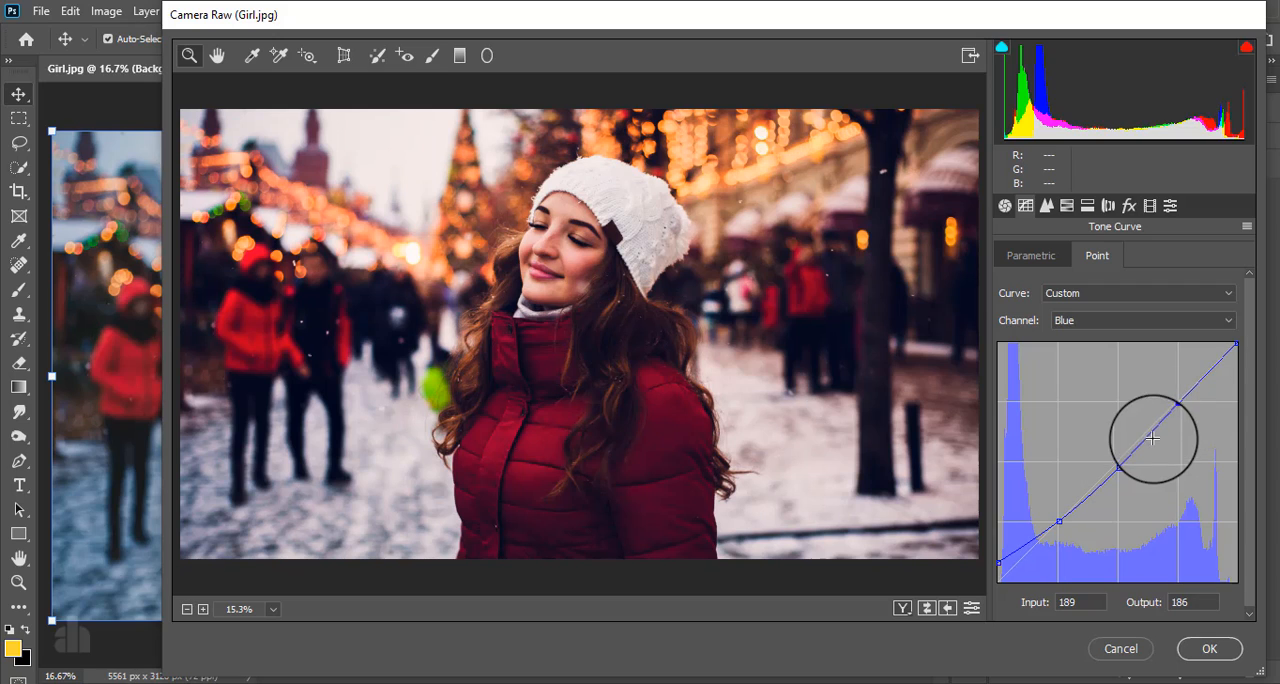
# - Set the HSL saturation of Oranges to +17, Yellows to +97 and Greens to +12
pyautogui.click(1066, 205)
pyautogui.click(1074, 255)
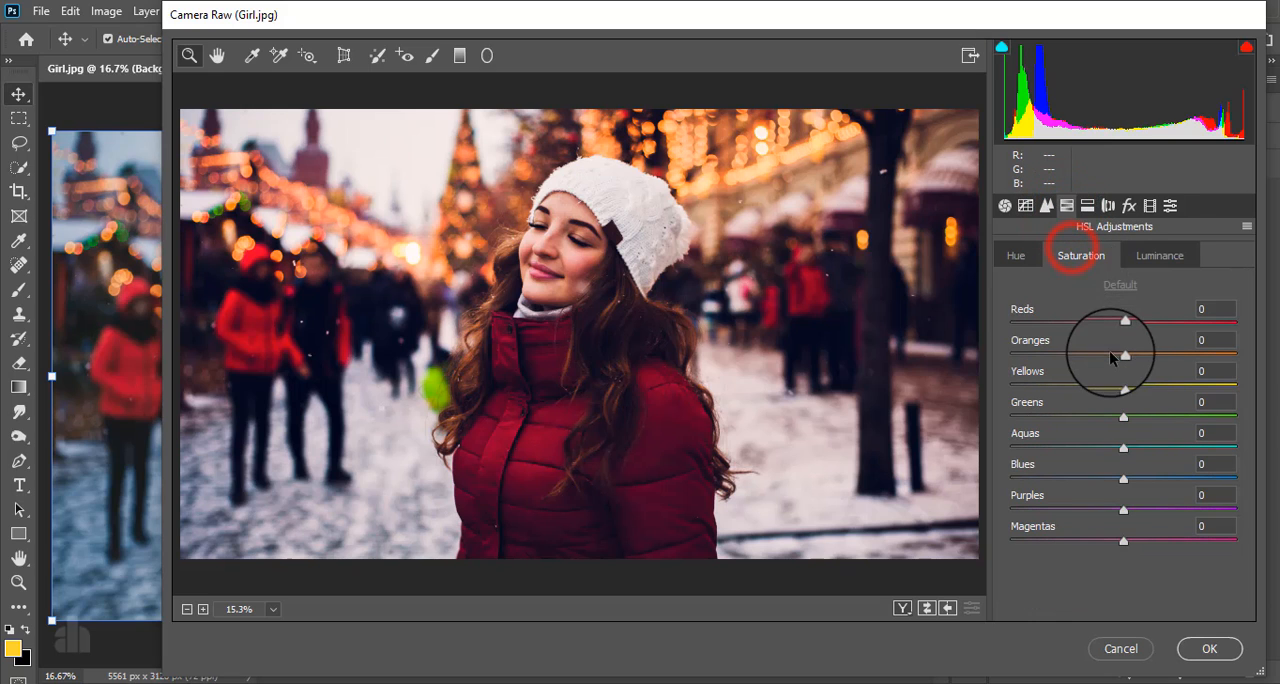
pyautogui.moveTo(1124, 355); pyautogui.dragTo(1148, 355)
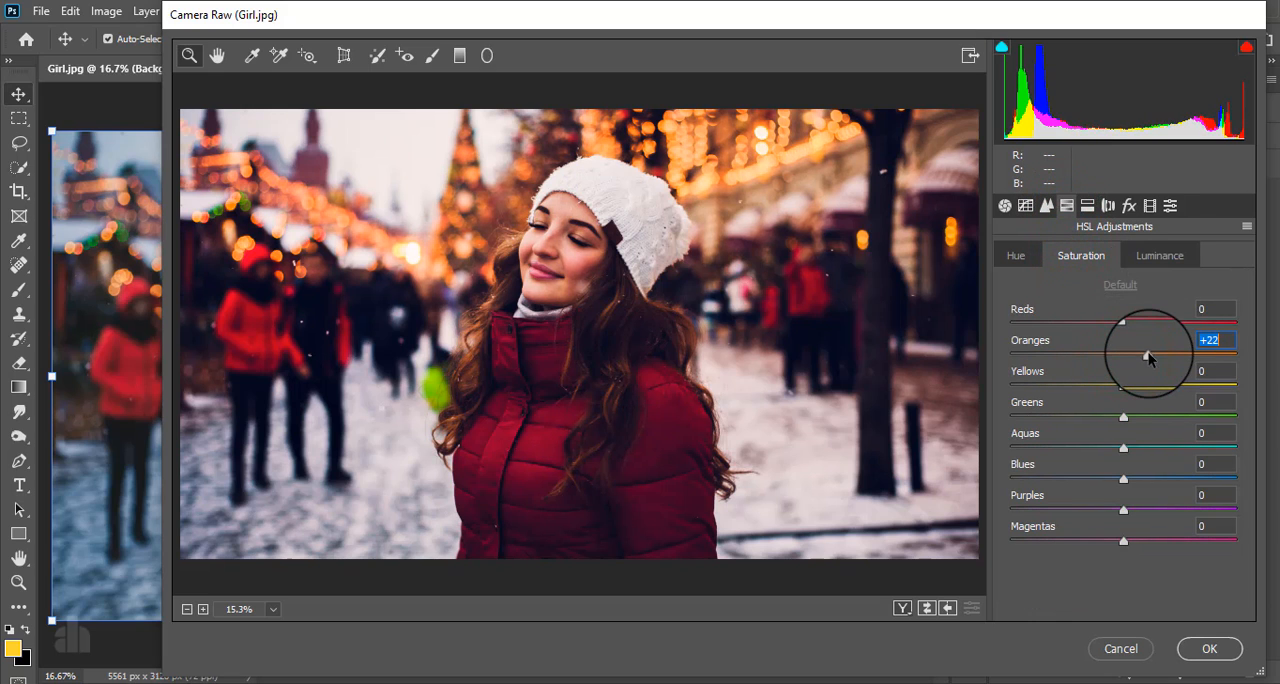
pyautogui.moveTo(1123, 388); pyautogui.dragTo(1233, 390)
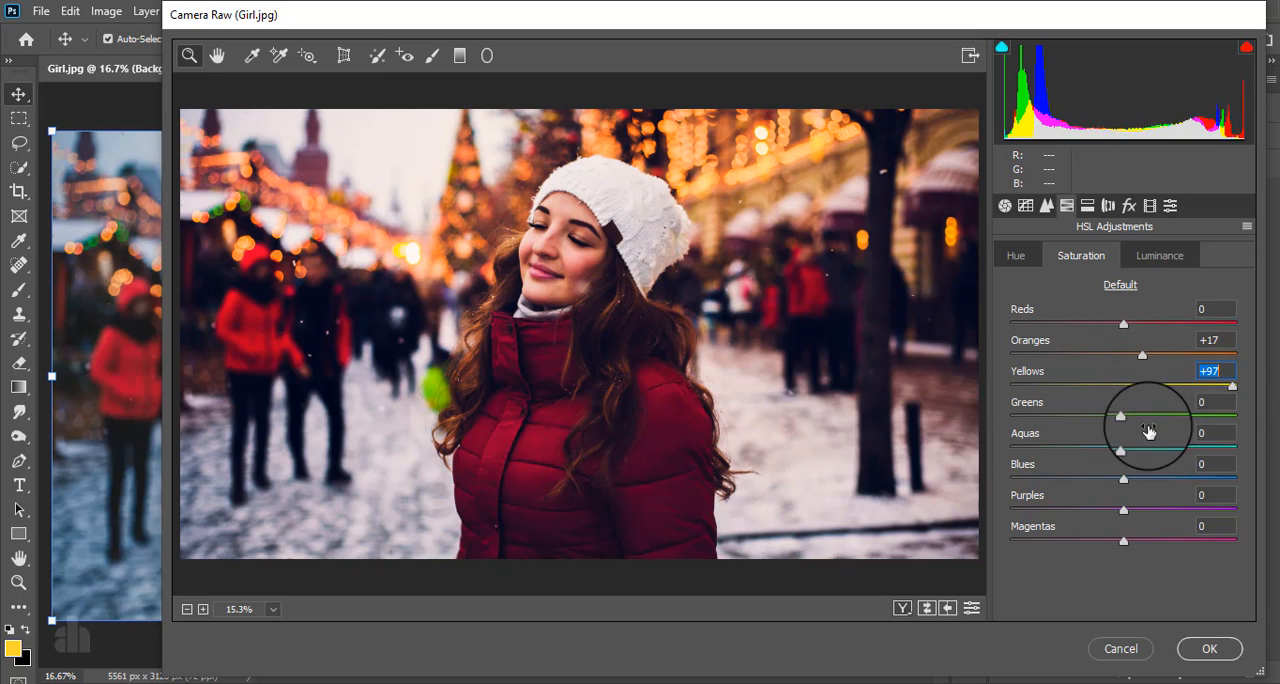
pyautogui.moveTo(1124, 417)
pyautogui.mouseDown()
pyautogui.moveTo(1035, 418)
pyautogui.moveTo(1137, 416)
pyautogui.mouseUp()
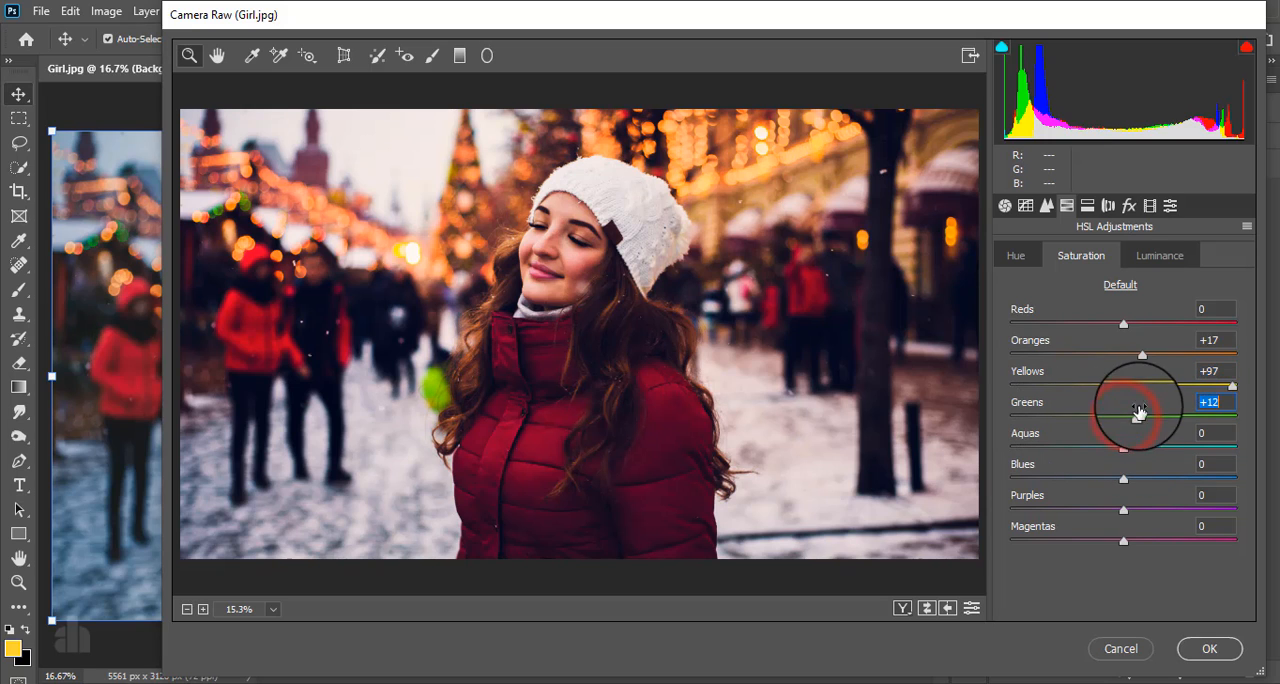
# - Set the HSL luminance of Reds to +44, Oranges to +12 and Yellows to -15
pyautogui.moveTo(1123, 323); pyautogui.dragTo(1105, 390)
pyautogui.click(1159, 255)
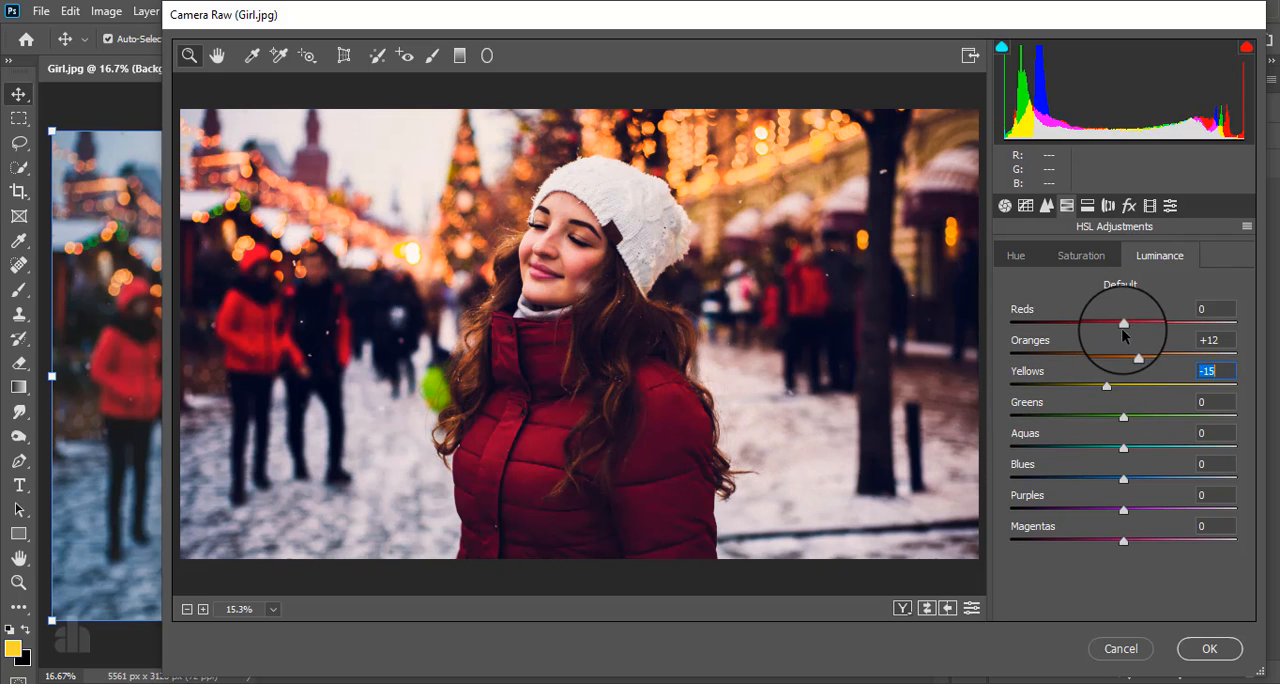
pyautogui.moveTo(1123, 325); pyautogui.dragTo(1173, 323)
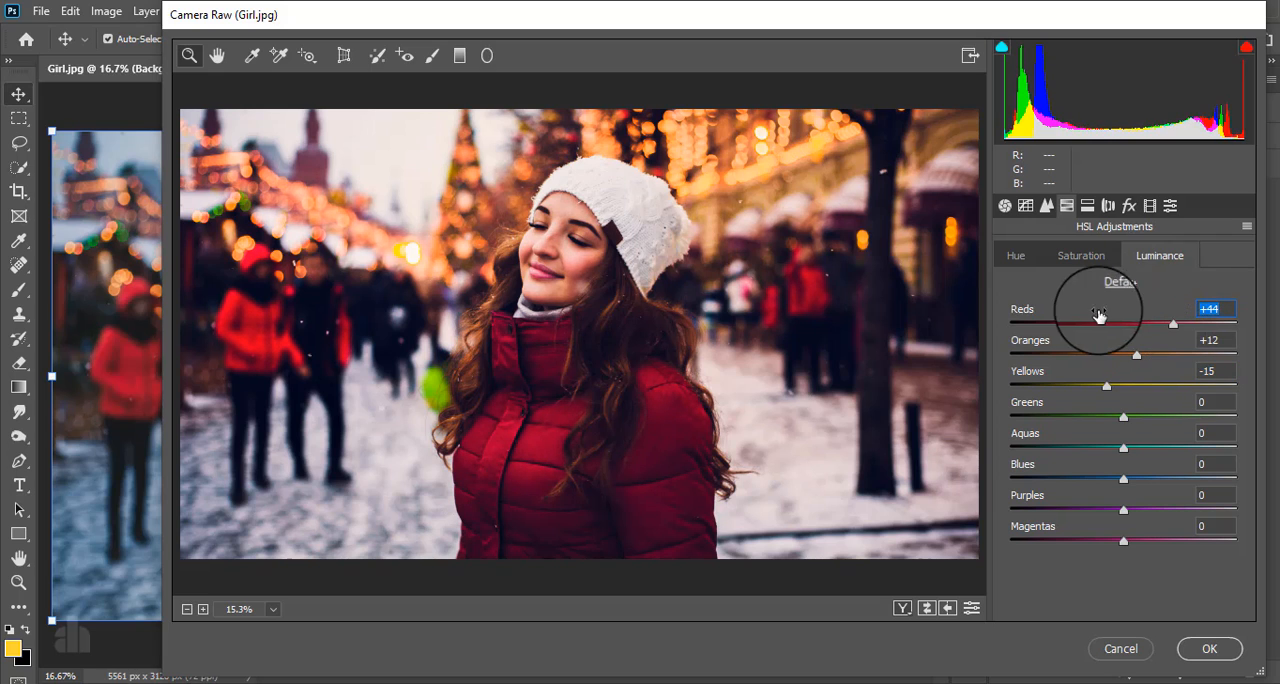
# - Set the HSL hue of Reds to +25, Oranges to -3 and Yellows to -45
pyautogui.click(1012, 255)
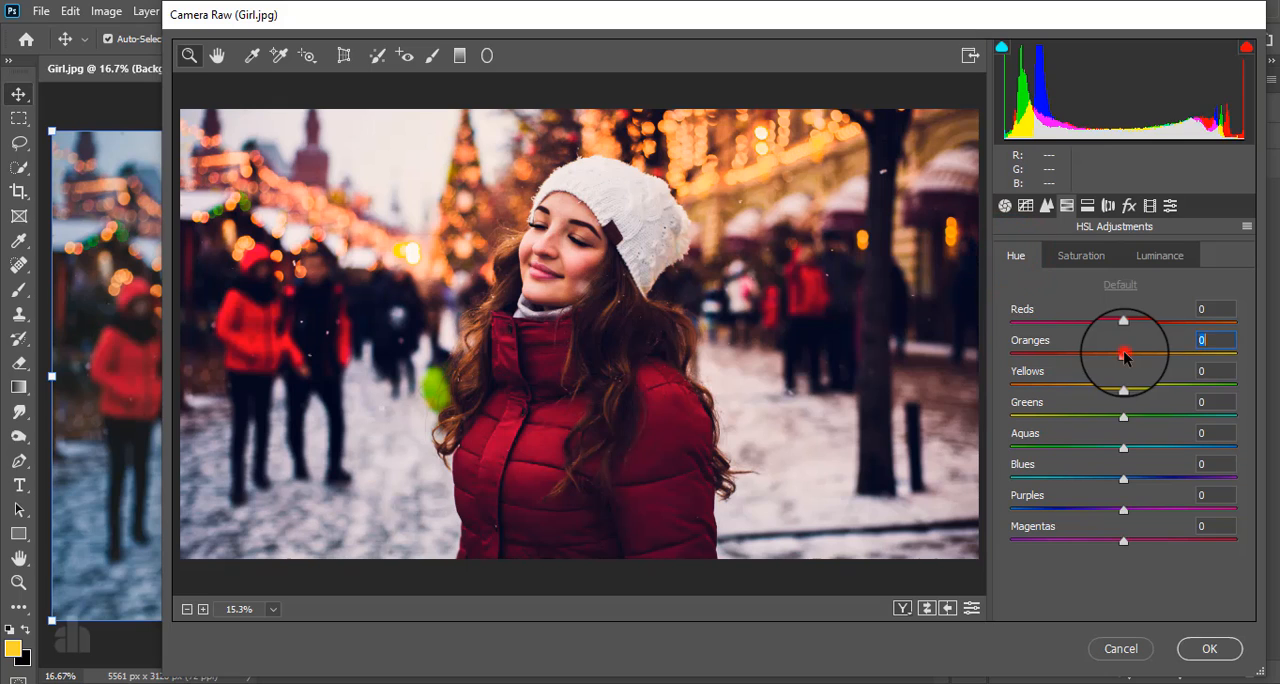
pyautogui.moveTo(1125, 354); pyautogui.dragTo(1072, 387)
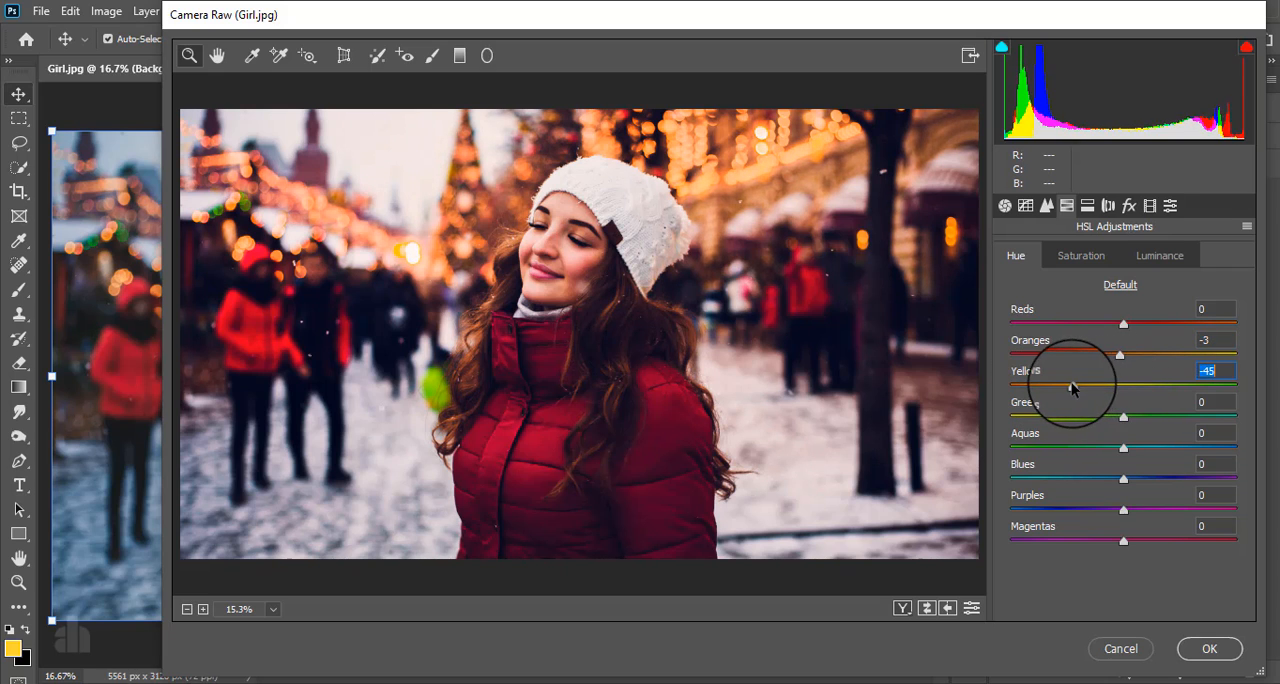
pyautogui.moveTo(1123, 324); pyautogui.dragTo(1151, 322)
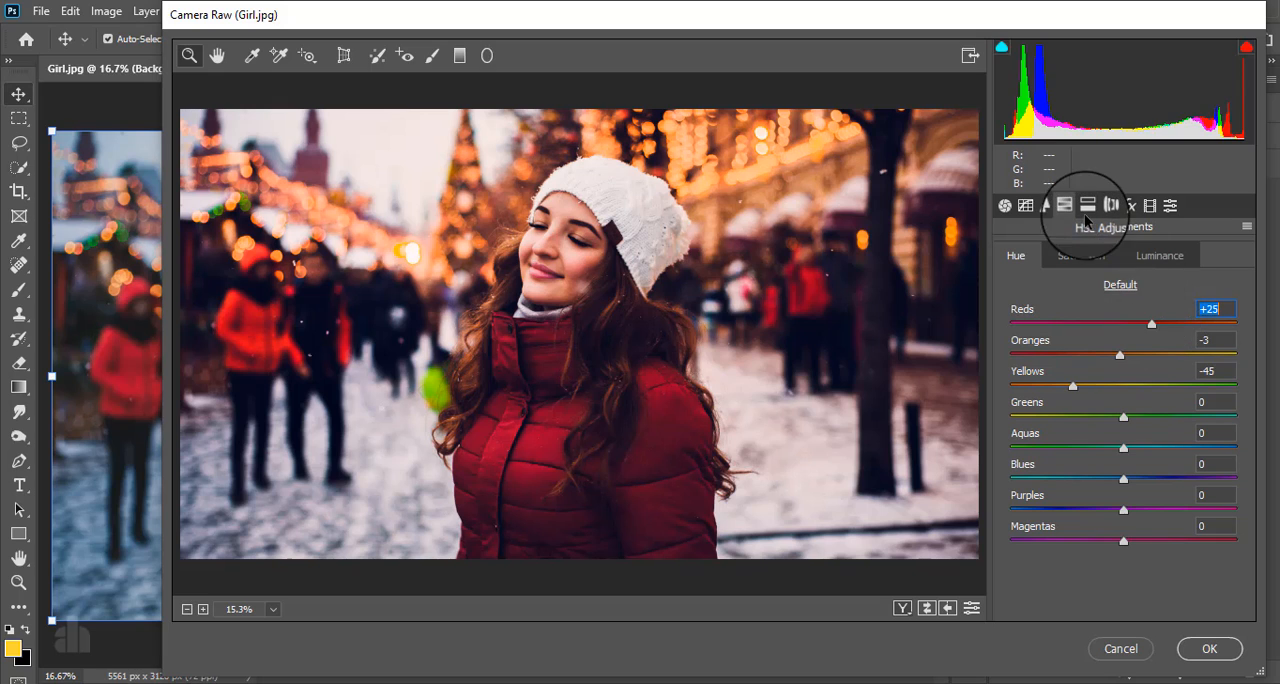
# - Split-tone the highlights with Hue 47 and Saturation 33
pyautogui.click(1087, 205)
pyautogui.moveTo(1042, 312); pyautogui.dragTo(1085, 314)
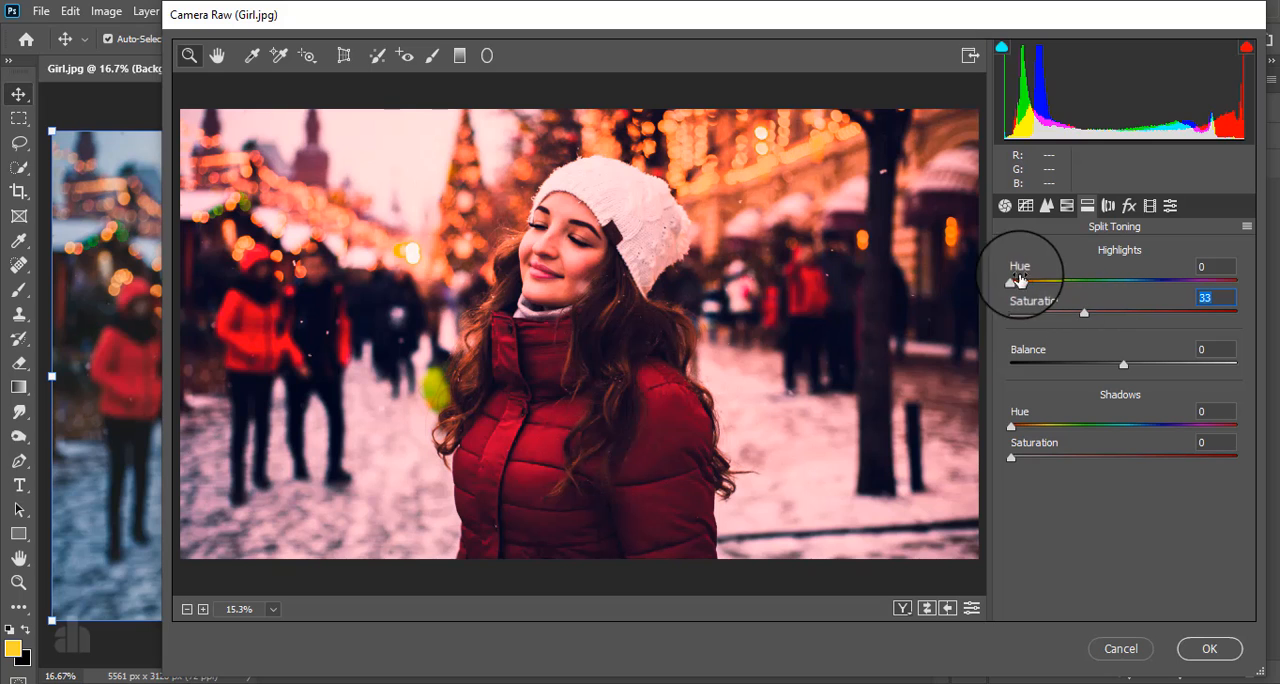
pyautogui.moveTo(1011, 283); pyautogui.dragTo(1040, 287)
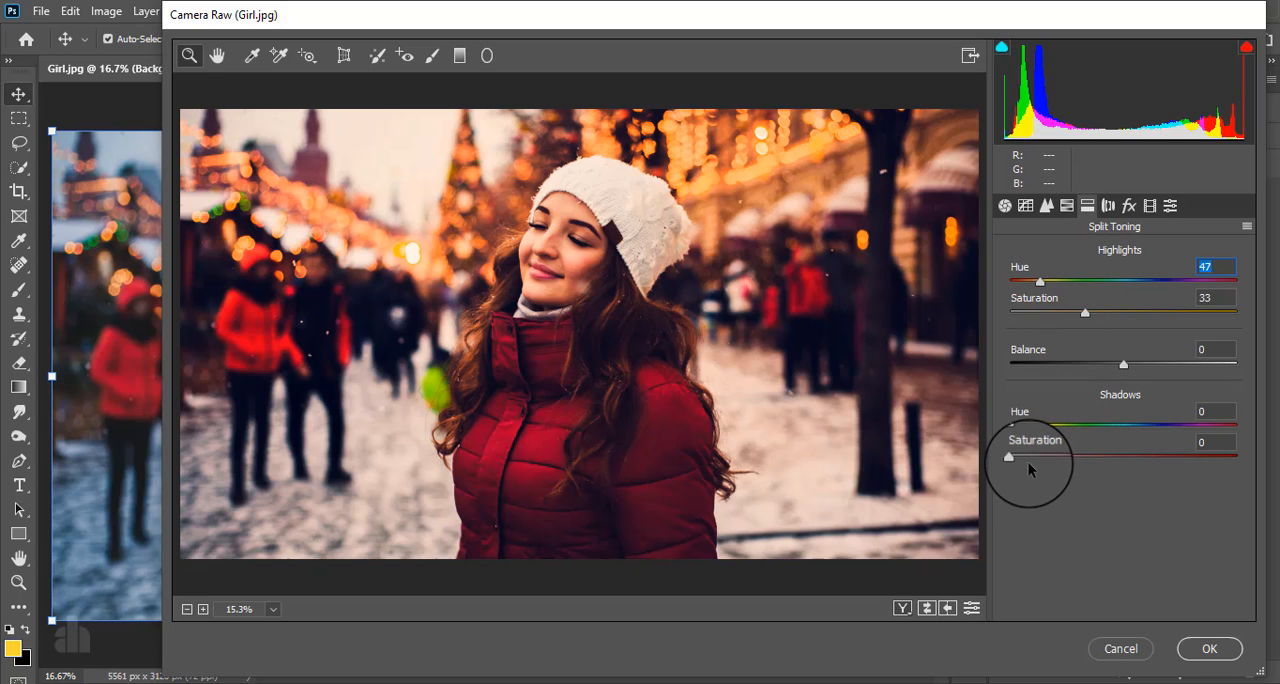
# - Split-tone the shadows with Hue 317 and Saturation 30
pyautogui.moveTo(1029, 463); pyautogui.dragTo(1060, 462)
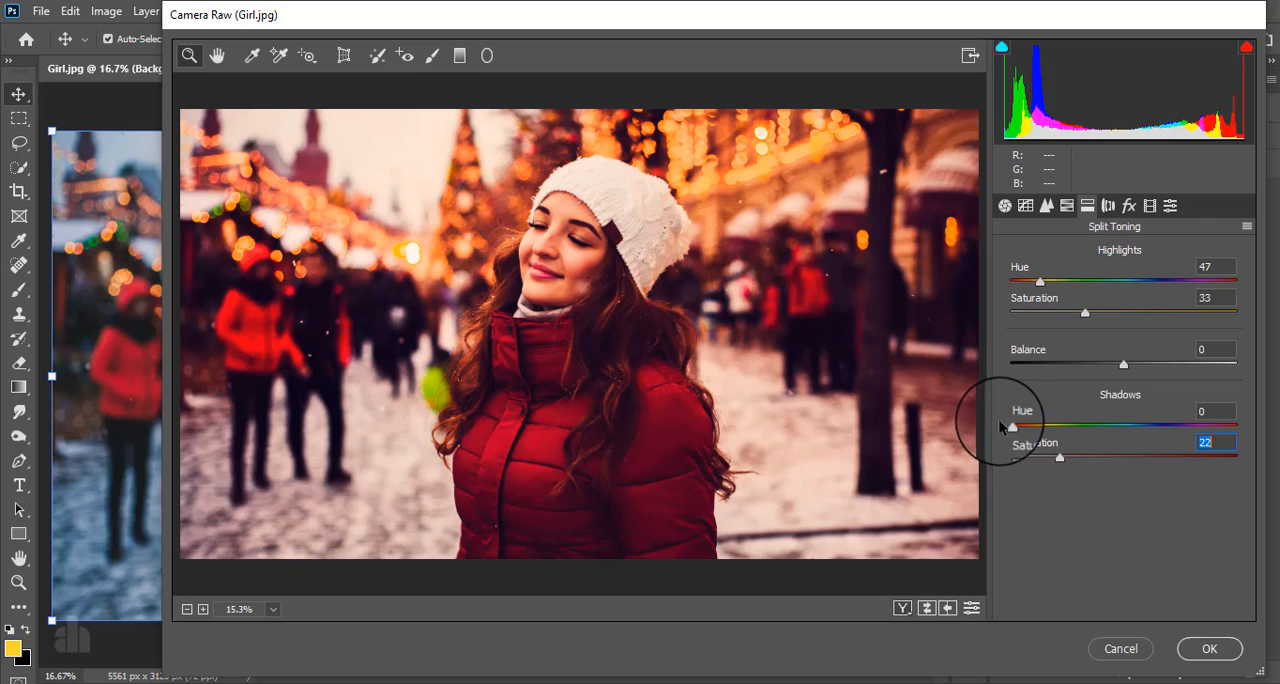
pyautogui.moveTo(1011, 427); pyautogui.dragTo(1208, 419)
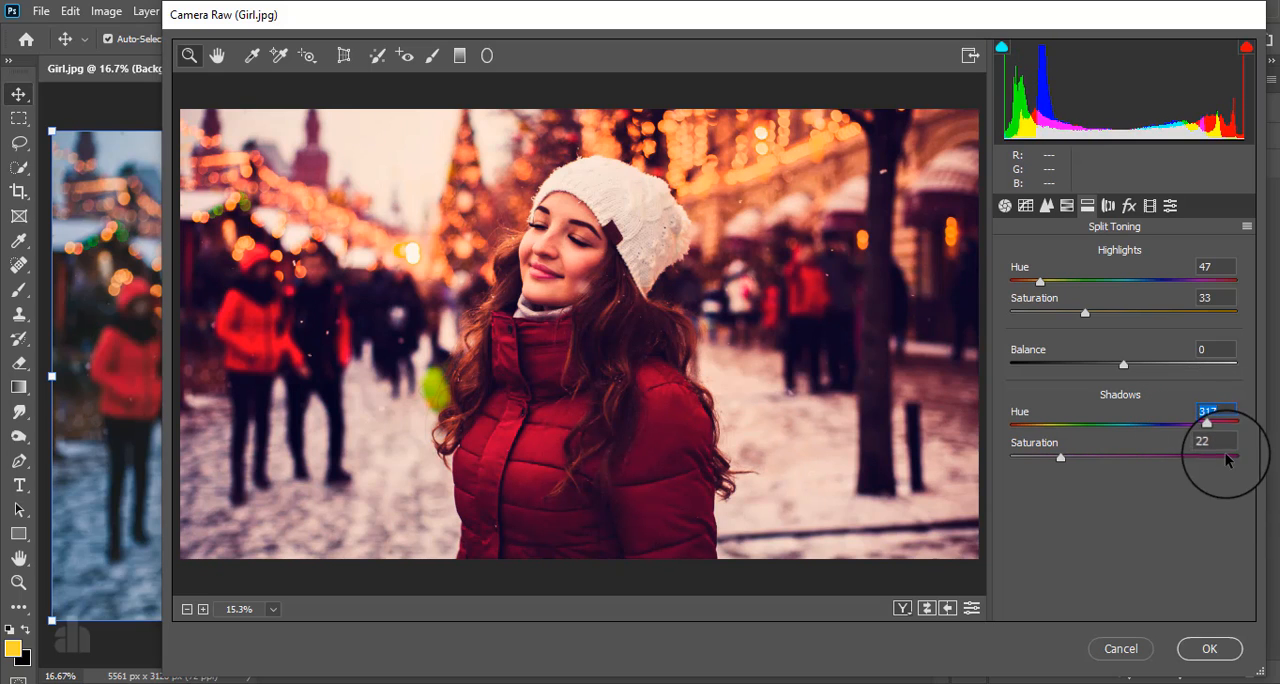
pyautogui.moveTo(1059, 458); pyautogui.dragTo(1079, 460)
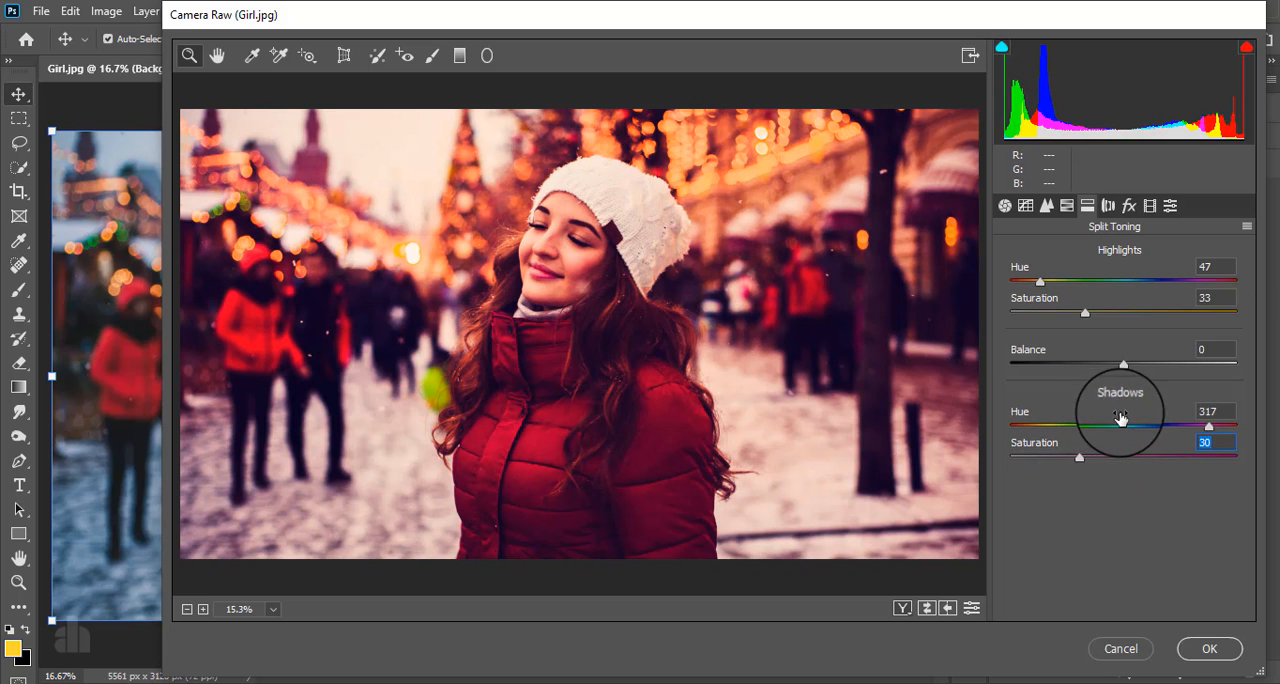
# - Add a Highlight Priority post-crop vignette with Amount -34 and Feather 64 in the Camera Raw effects
pyautogui.moveTo(1085, 316); pyautogui.dragTo(1081, 315)
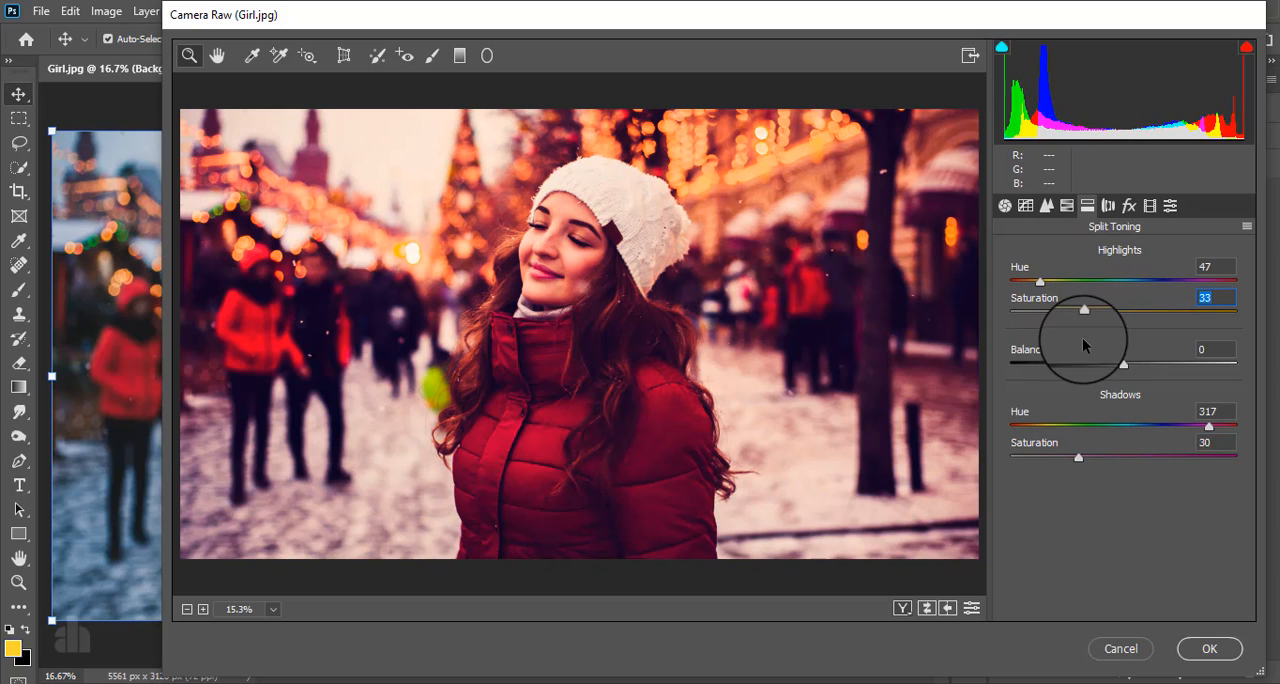
pyautogui.click(1108, 206)
pyautogui.click(1129, 205)
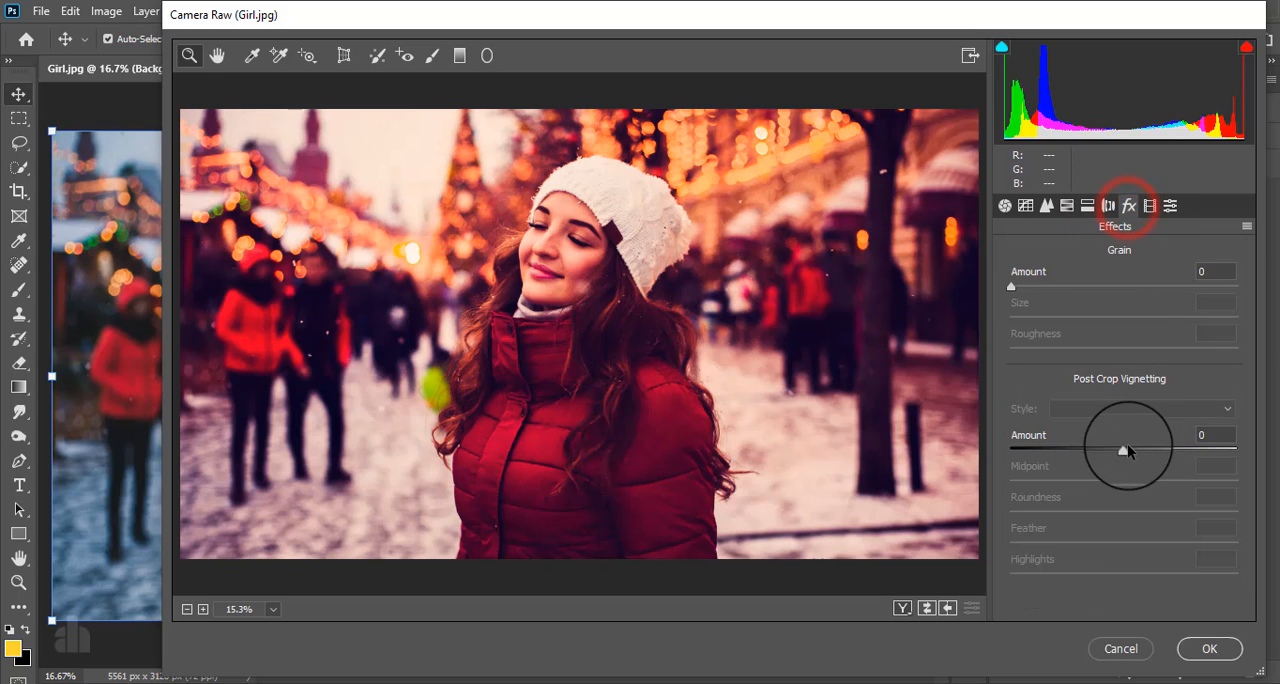
pyautogui.moveTo(1125, 450); pyautogui.dragTo(1086, 448)
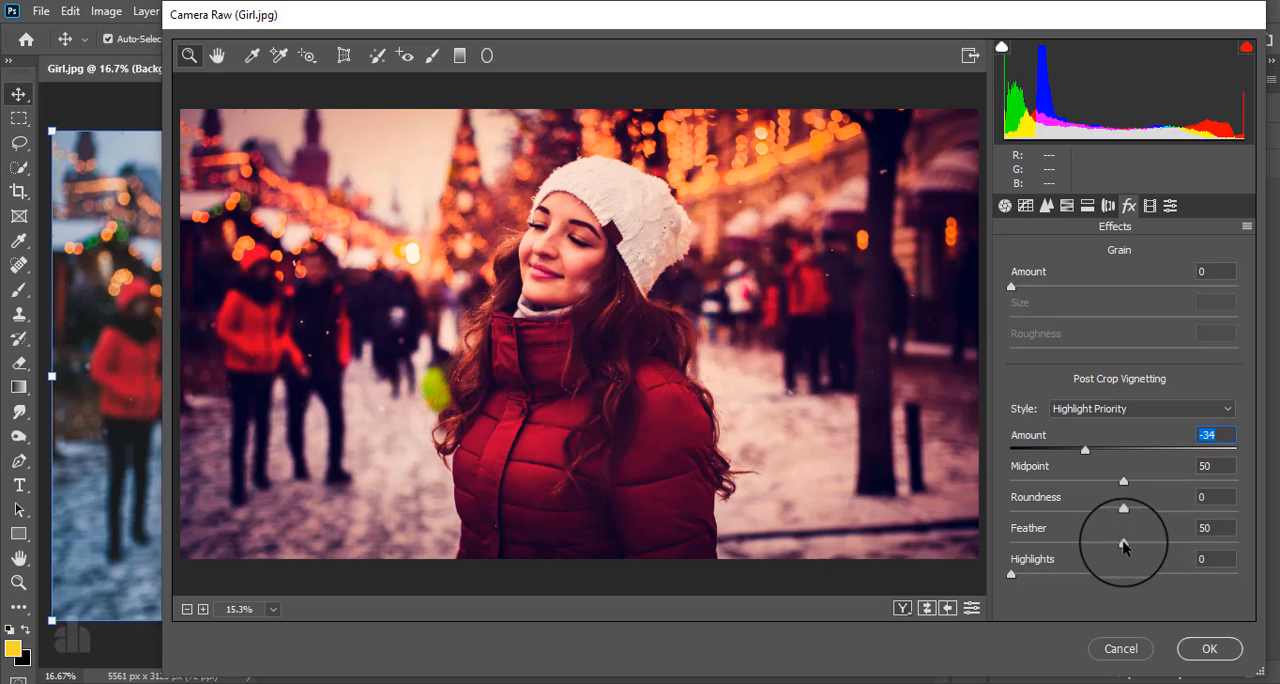
pyautogui.moveTo(1155, 543)
pyautogui.mouseDown()
pyautogui.moveTo(1124, 541)
pyautogui.moveTo(1151, 545)
pyautogui.mouseUp()
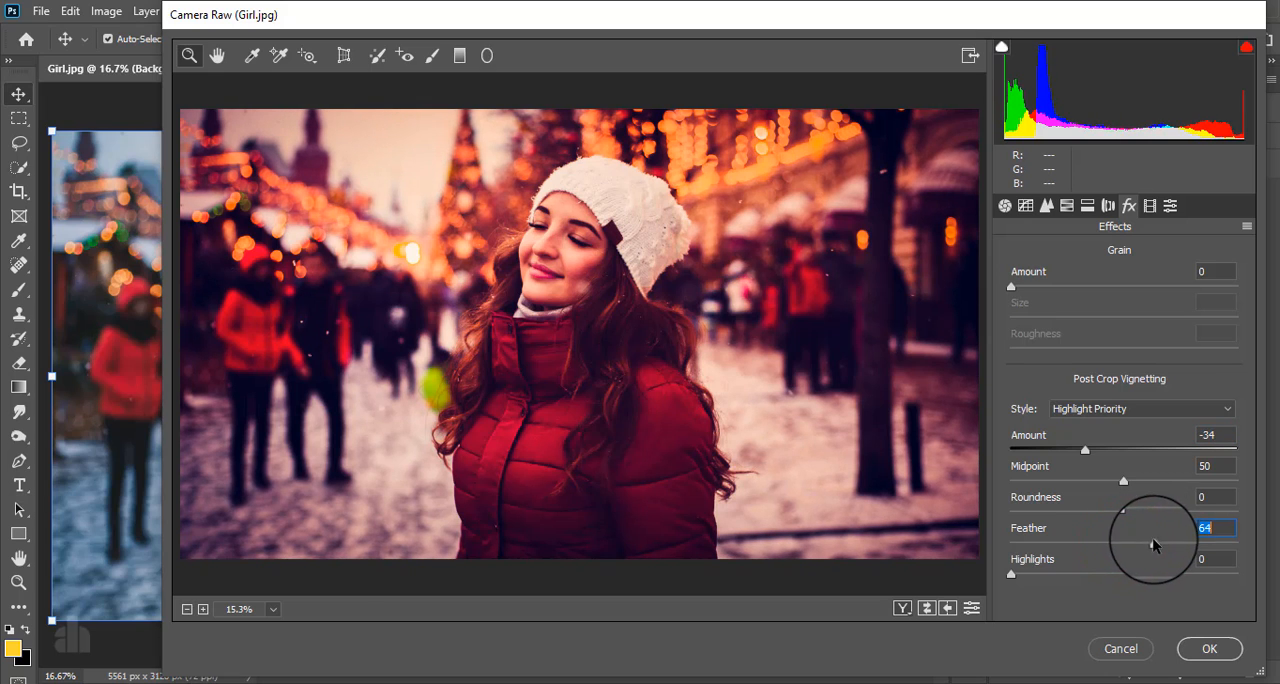
# - Calibrate the primaries' Hue and Saturation: Red -6 and -23, Green -20 and -33, Blue -100 and +73
pyautogui.click(1150, 205)
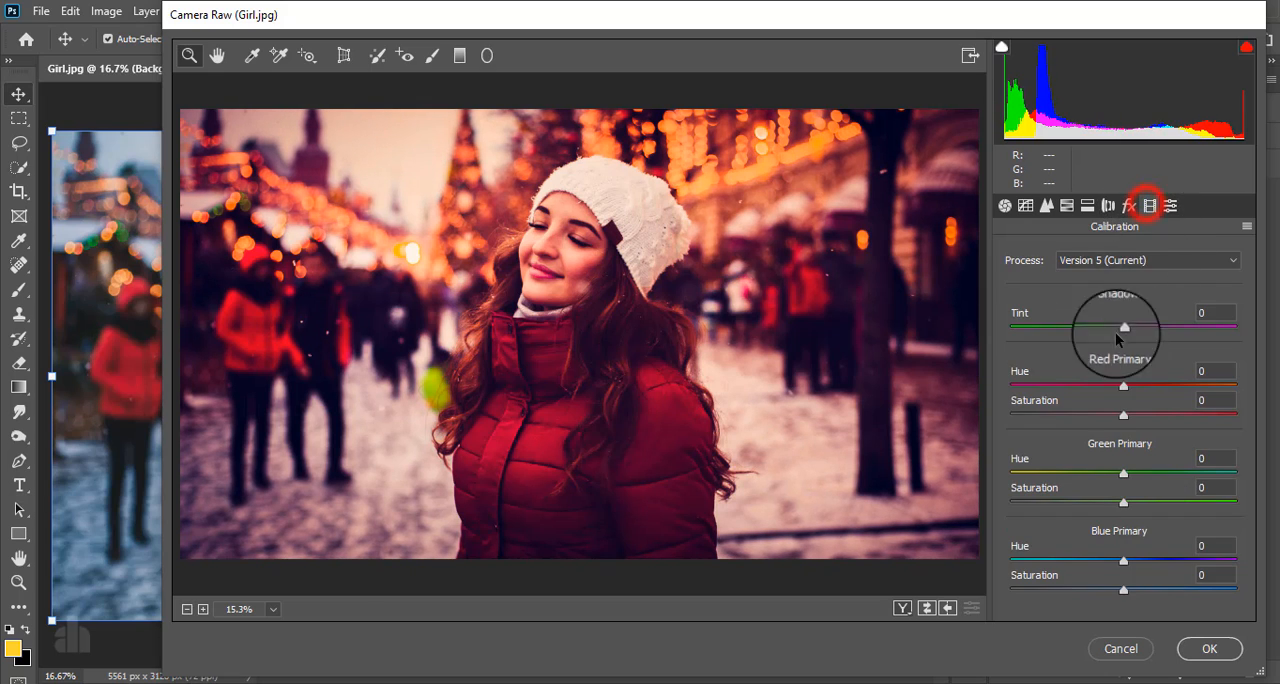
pyautogui.moveTo(1121, 393); pyautogui.dragTo(1097, 414)
pyautogui.moveTo(1123, 472); pyautogui.dragTo(1092, 485)
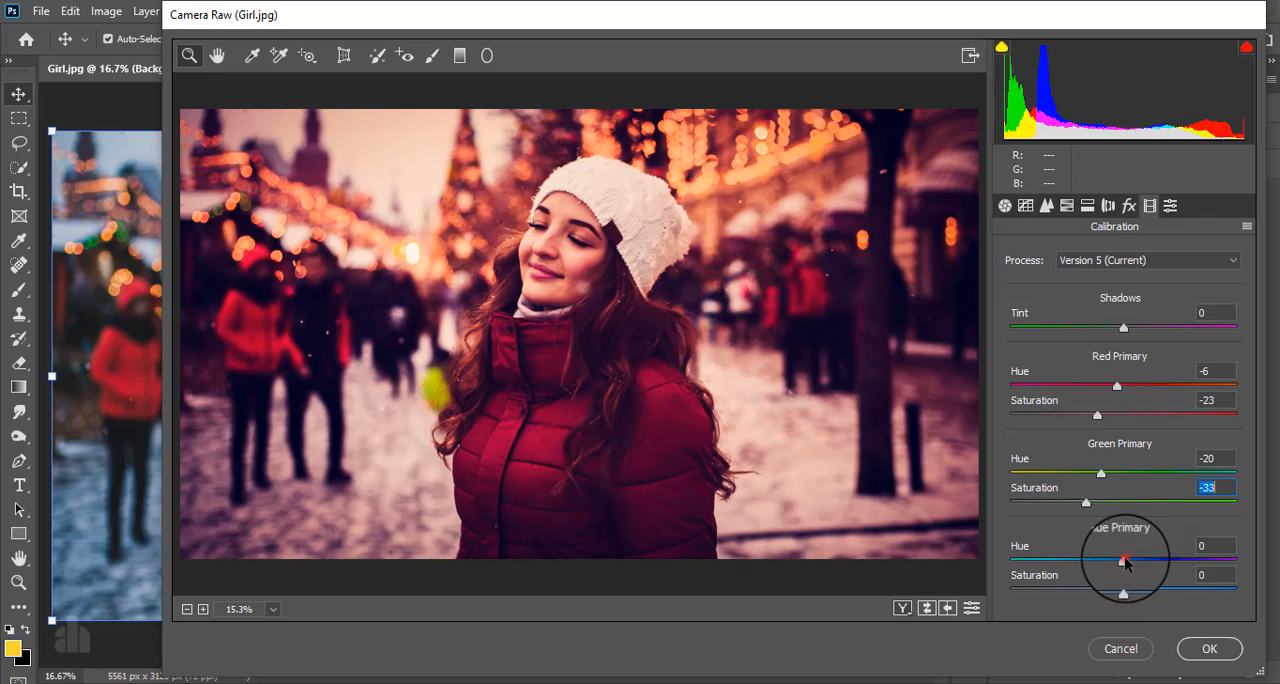
pyautogui.moveTo(1123, 561); pyautogui.dragTo(1010, 578)
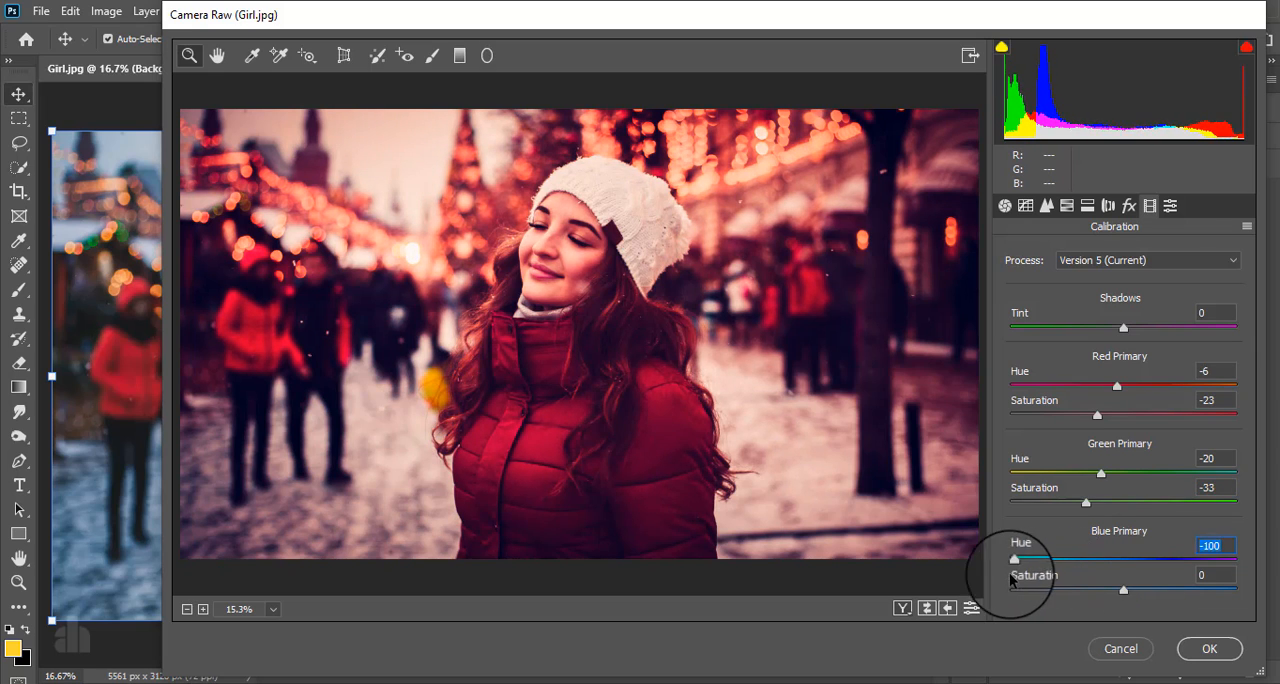
pyautogui.moveTo(1123, 591); pyautogui.dragTo(1183, 590)
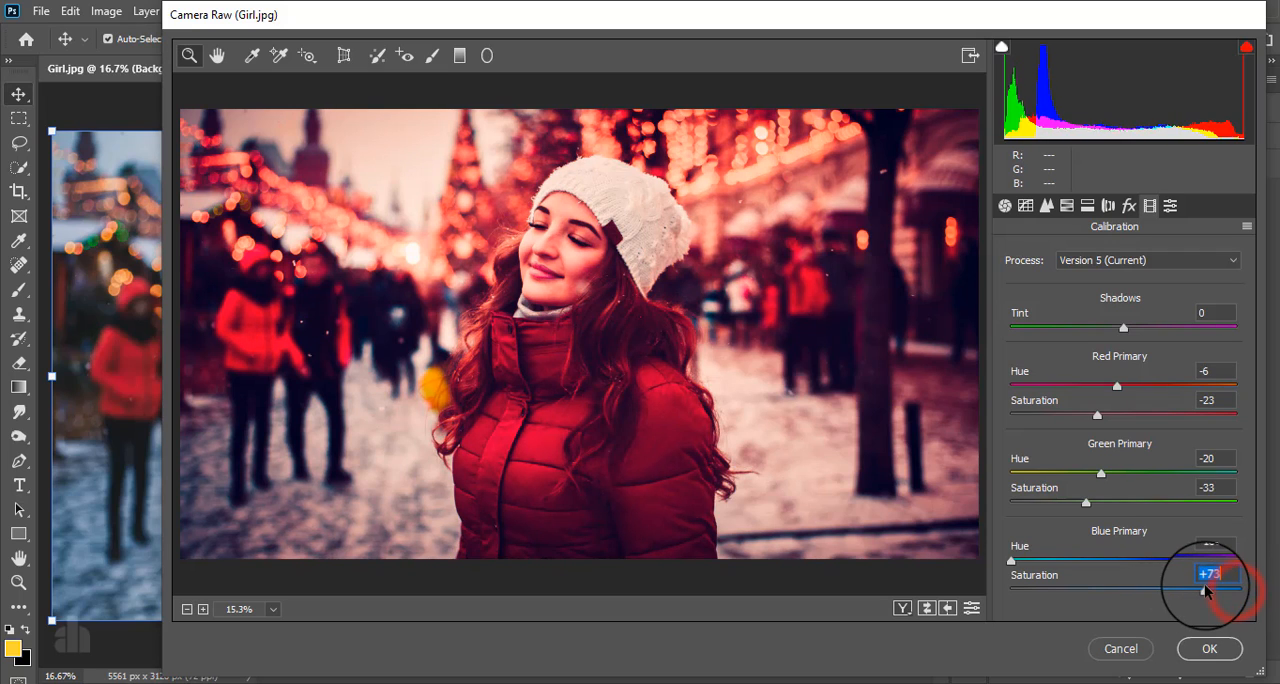
# - Set the basic Whites to +17, Highlights to +39 and Texture to +5, and apply the Camera Raw filter
pyautogui.click(1004, 207)
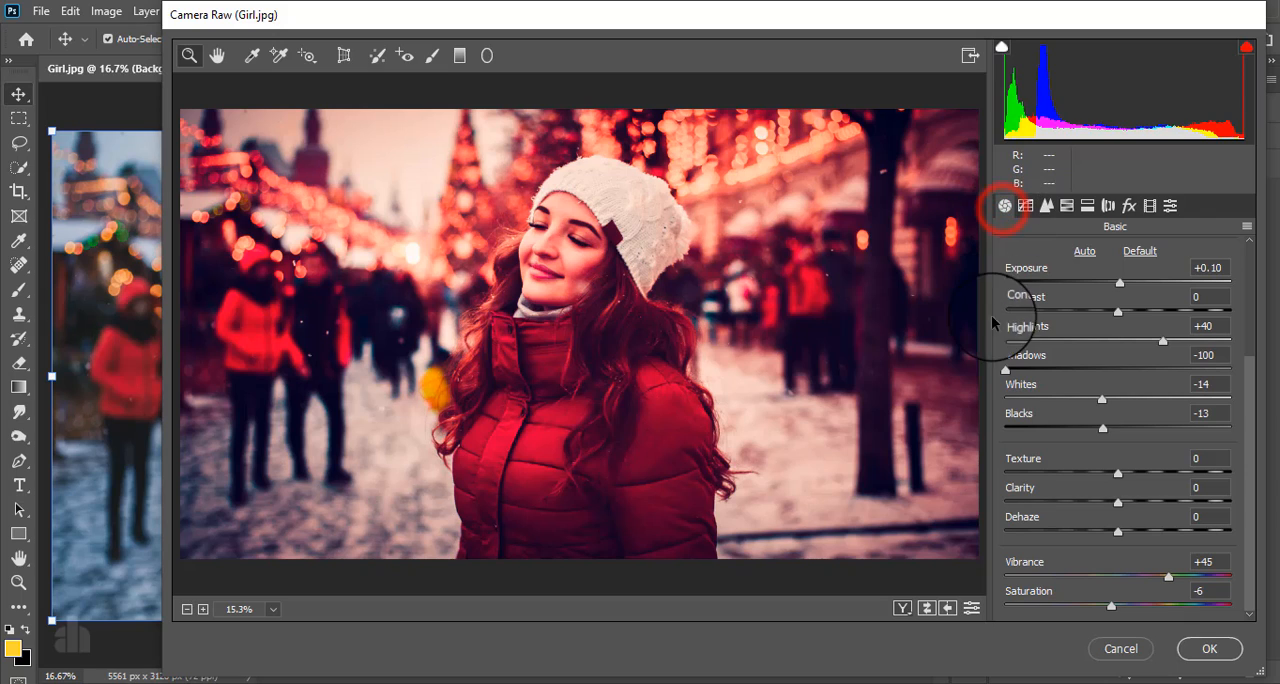
pyautogui.scroll(3, 1110, 480)
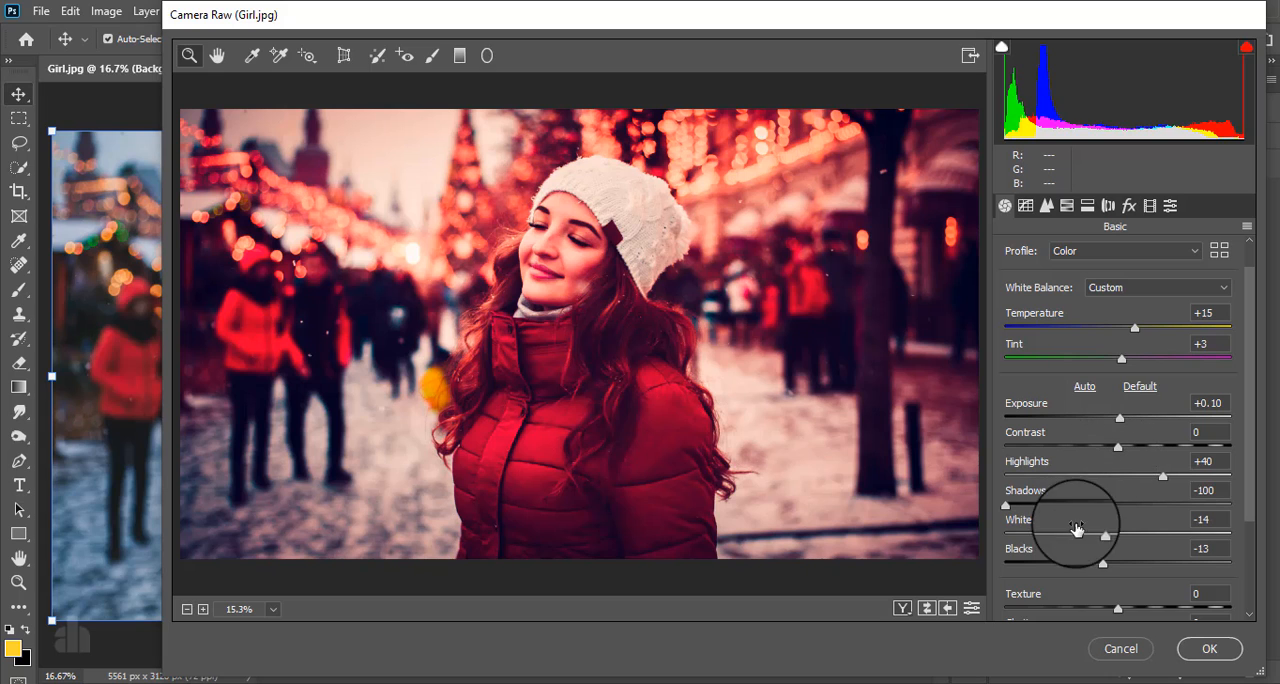
pyautogui.moveTo(1101, 534); pyautogui.dragTo(1129, 530)
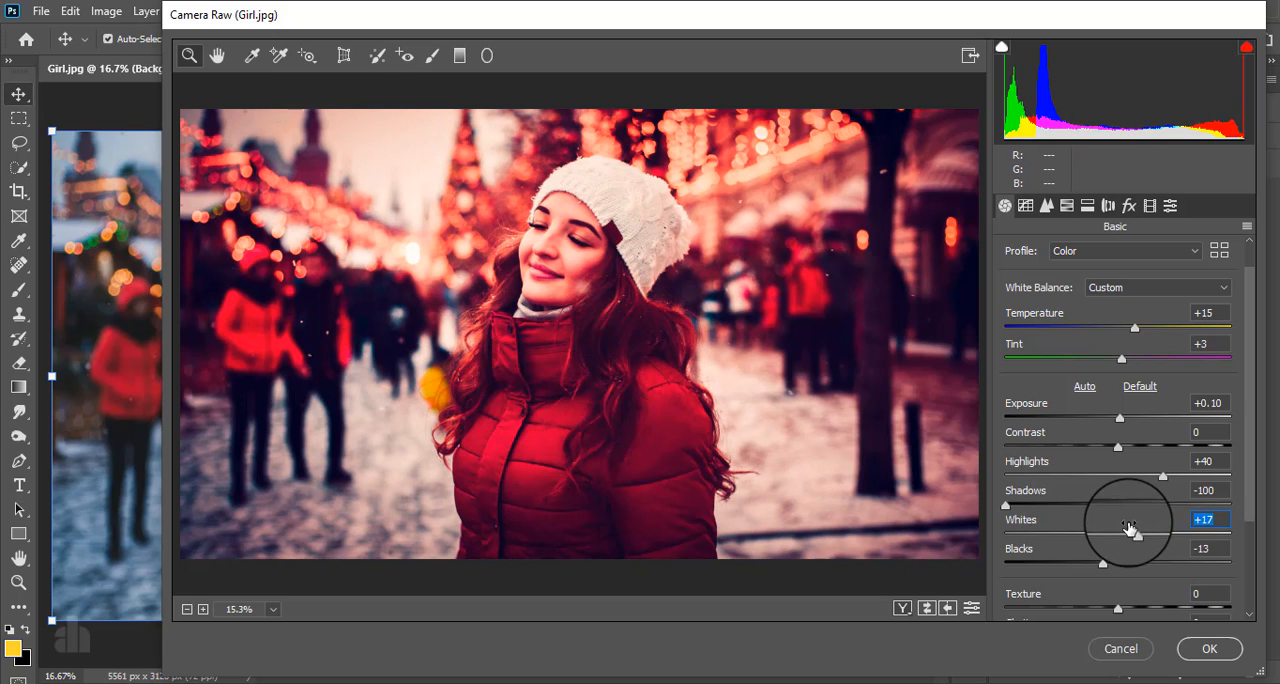
pyautogui.click(1163, 479)
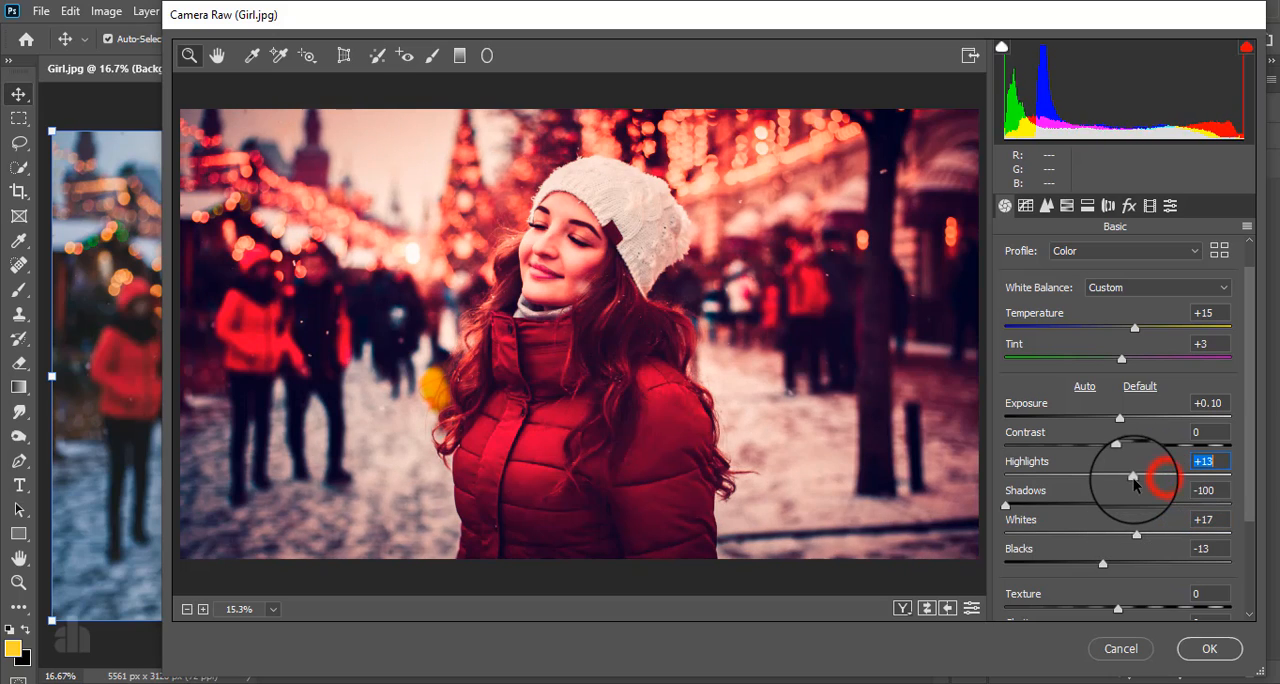
pyautogui.scroll(-3, 1108, 535)
pyautogui.scroll(-2, 1108, 535)
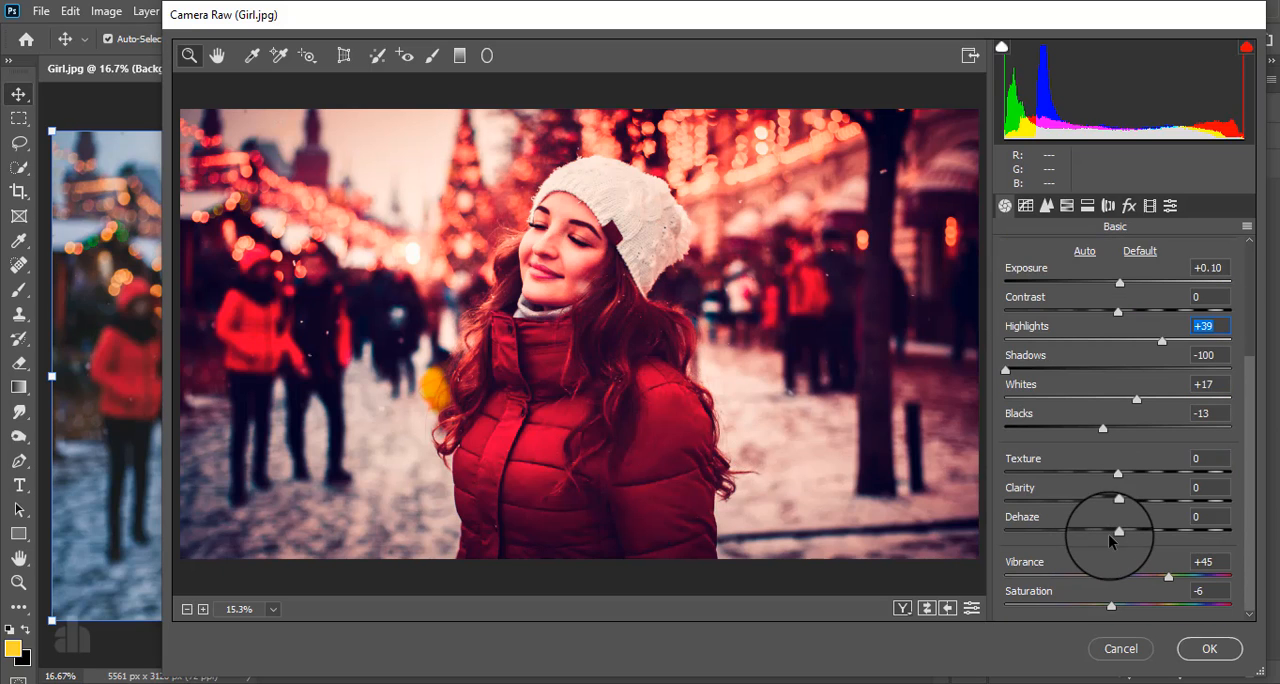
pyautogui.moveTo(1119, 477)
pyautogui.mouseDown()
pyautogui.moveTo(1151, 475)
pyautogui.moveTo(1125, 476)
pyautogui.mouseUp()
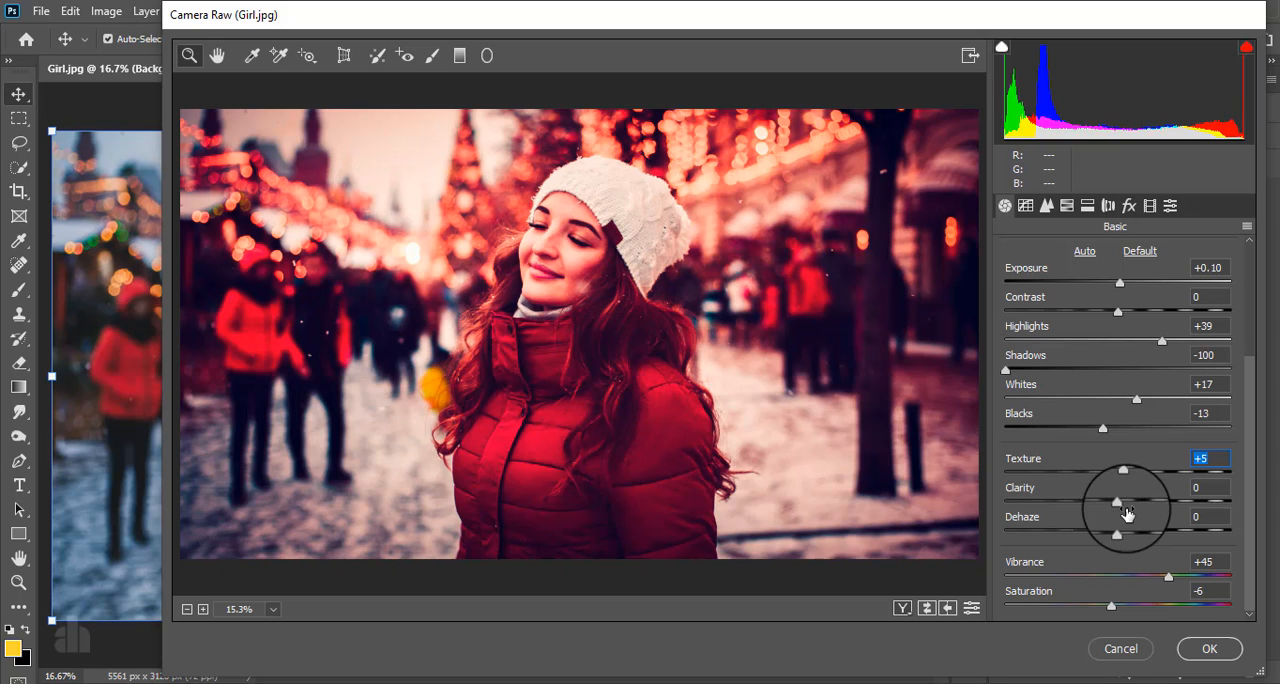
pyautogui.click(1190, 649)
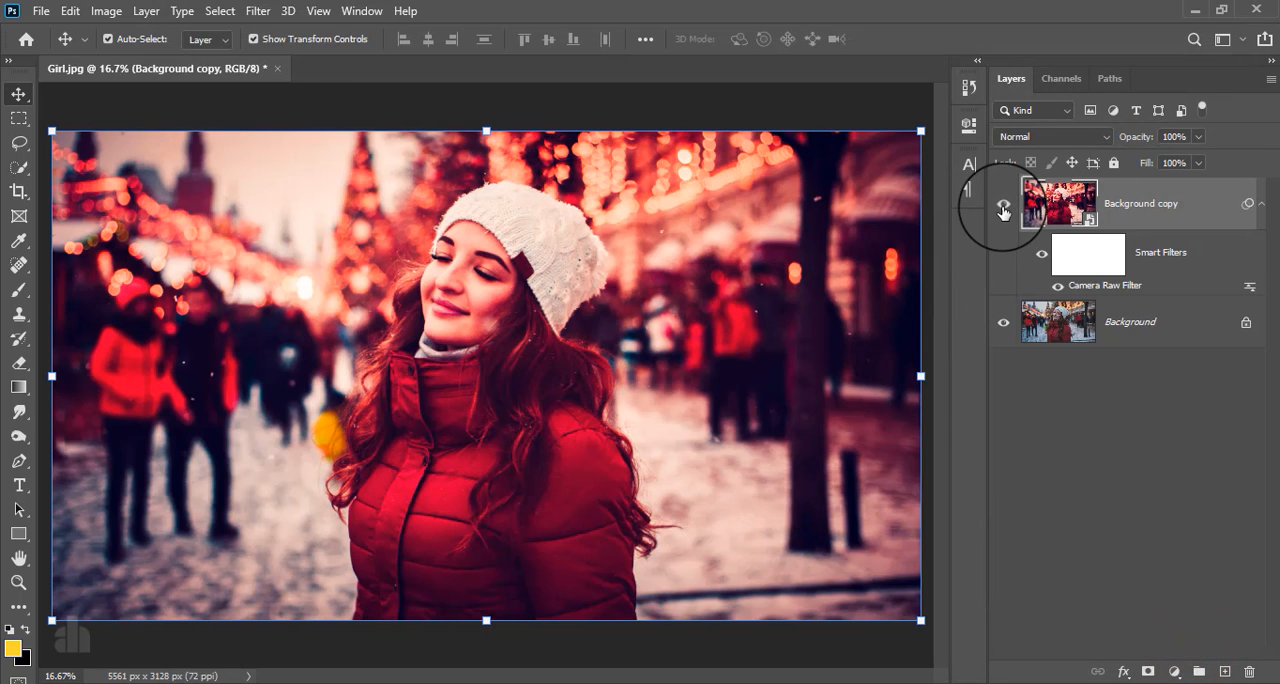
# - Hide and reshow the Background copy layer to compare the graded photo with the original
pyautogui.click(1003, 210)
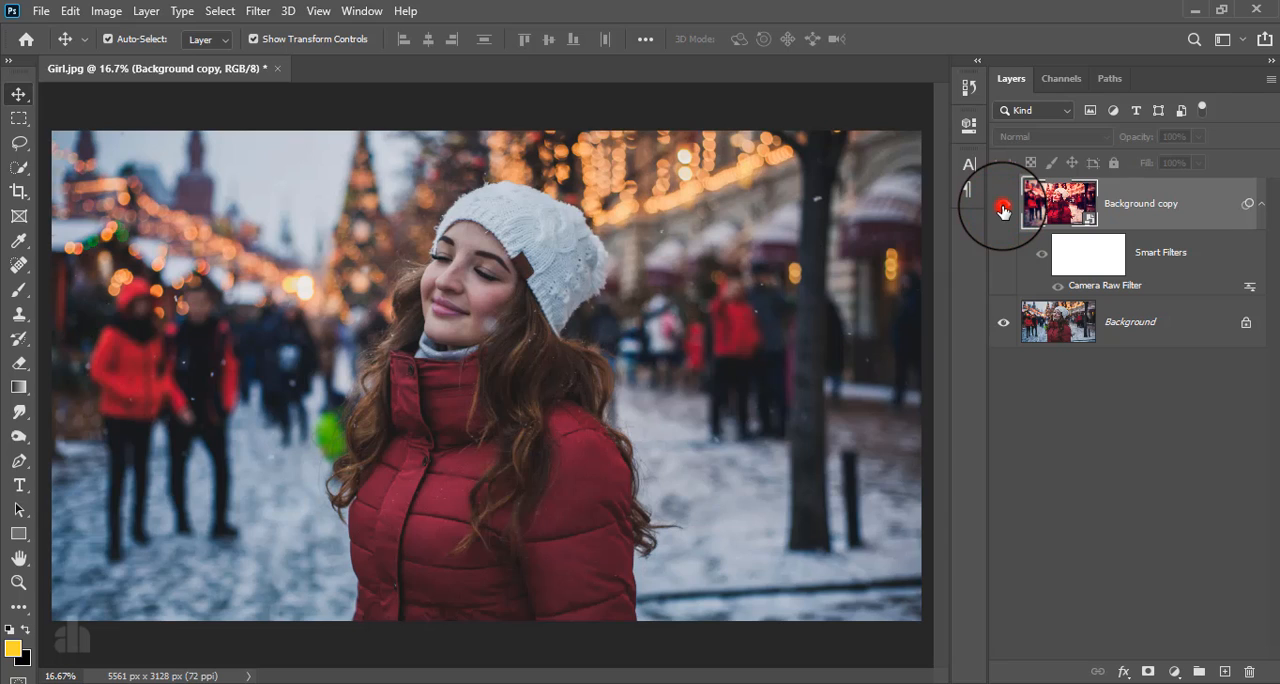
pyautogui.click(1003, 208)
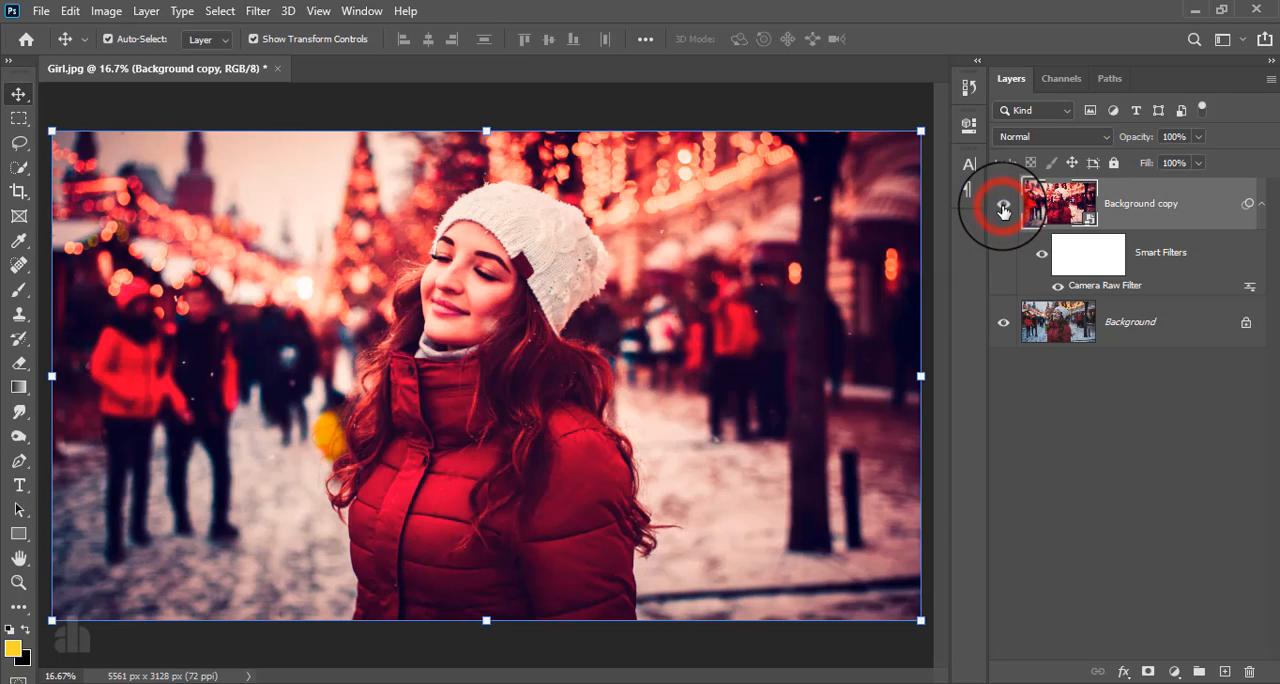
# - Add a Color Balance adjustment layer above Background copy with midtones Cyan-Red -26 and Yellow-Blue +10
pyautogui.click(1138, 209)
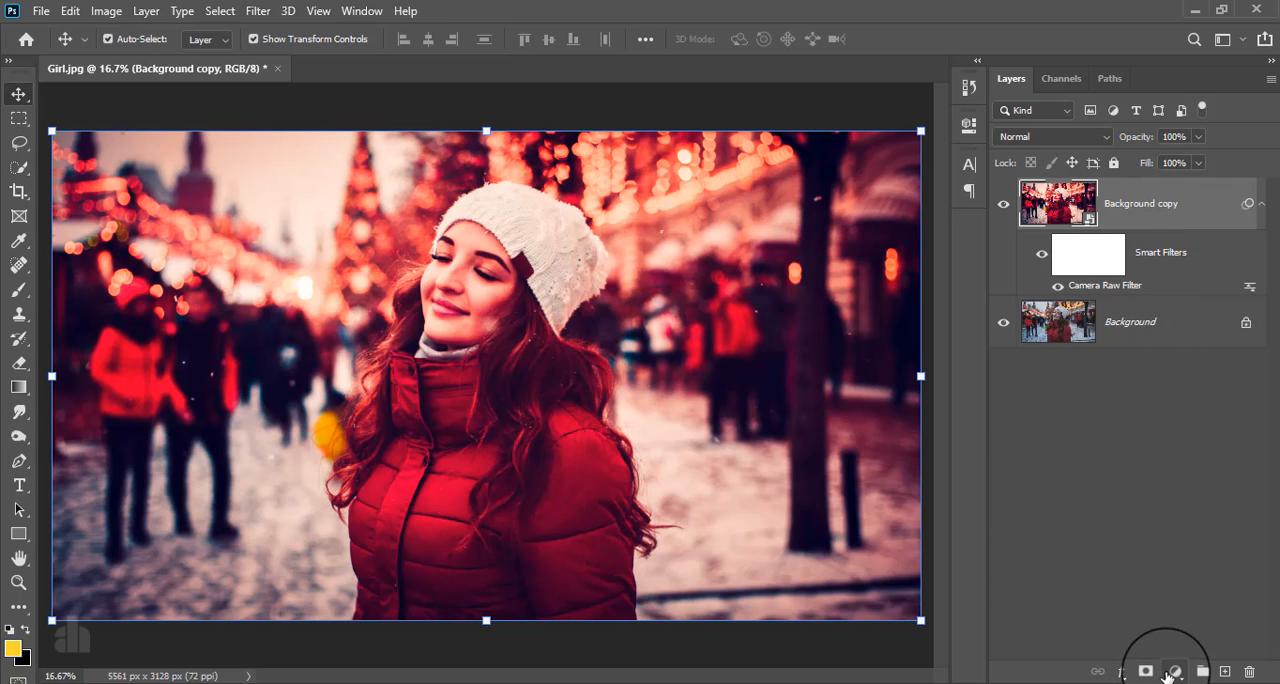
pyautogui.click(1174, 671)
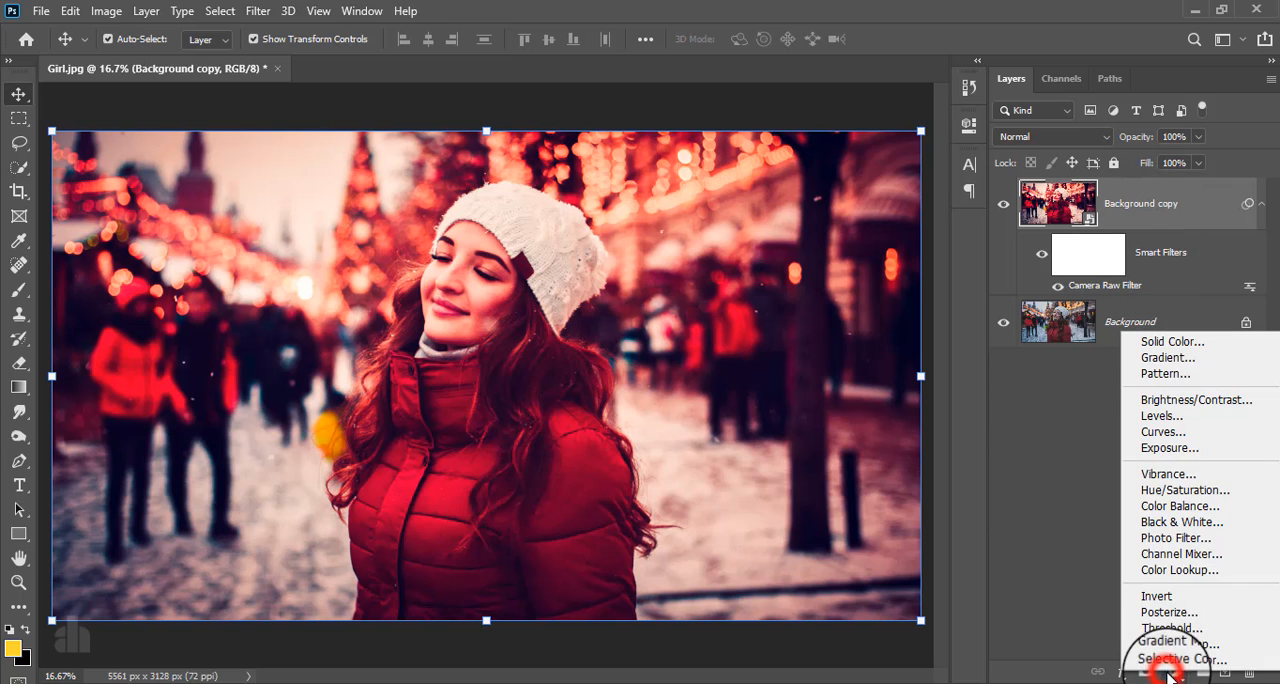
pyautogui.click(1176, 507)
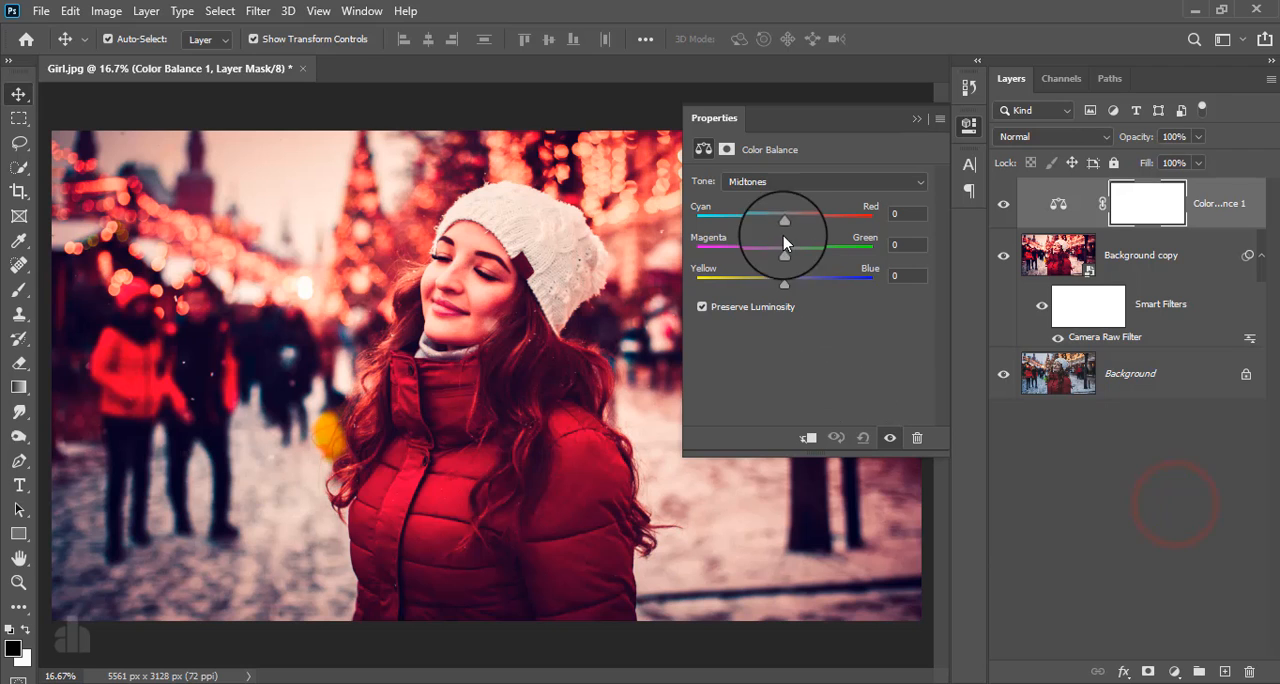
pyautogui.moveTo(783, 220); pyautogui.dragTo(752, 229)
pyautogui.moveTo(783, 285)
pyautogui.mouseDown()
pyautogui.moveTo(834, 289)
pyautogui.moveTo(740, 292)
pyautogui.moveTo(814, 289)
pyautogui.moveTo(794, 288)
pyautogui.mouseUp()
pyautogui.moveTo(755, 228)
pyautogui.mouseDown()
pyautogui.moveTo(811, 226)
pyautogui.moveTo(763, 230)
pyautogui.mouseUp()
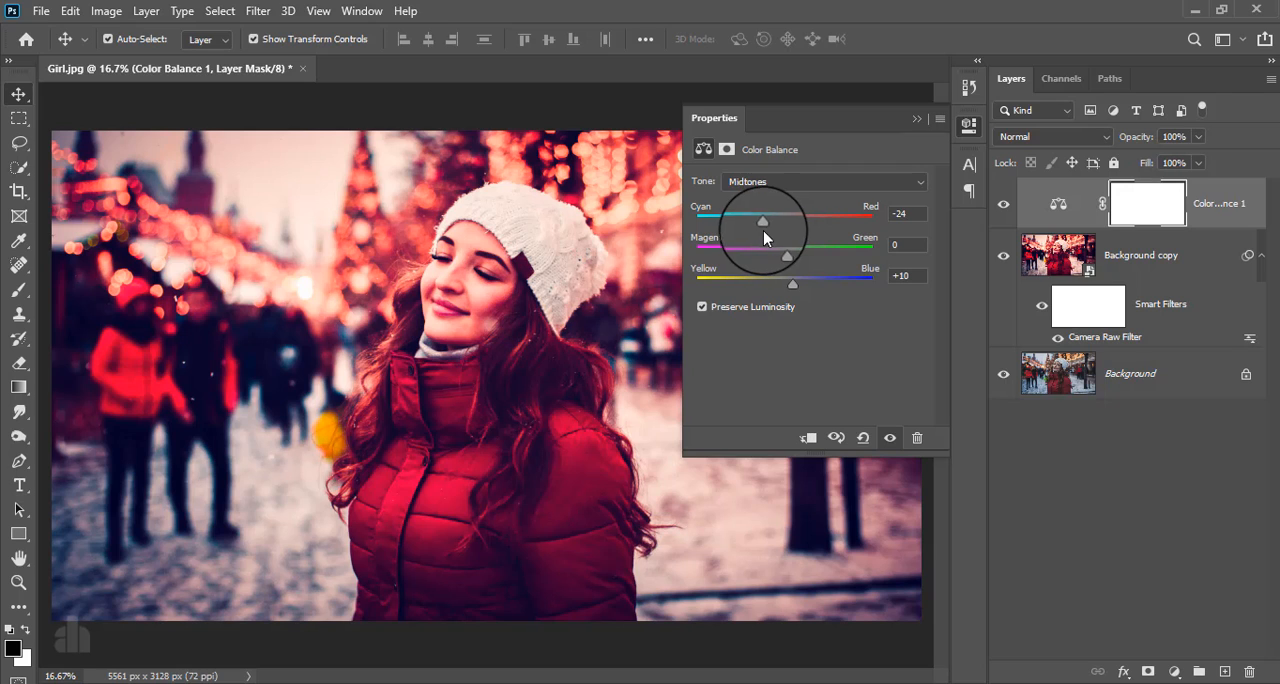
pyautogui.click(917, 120)
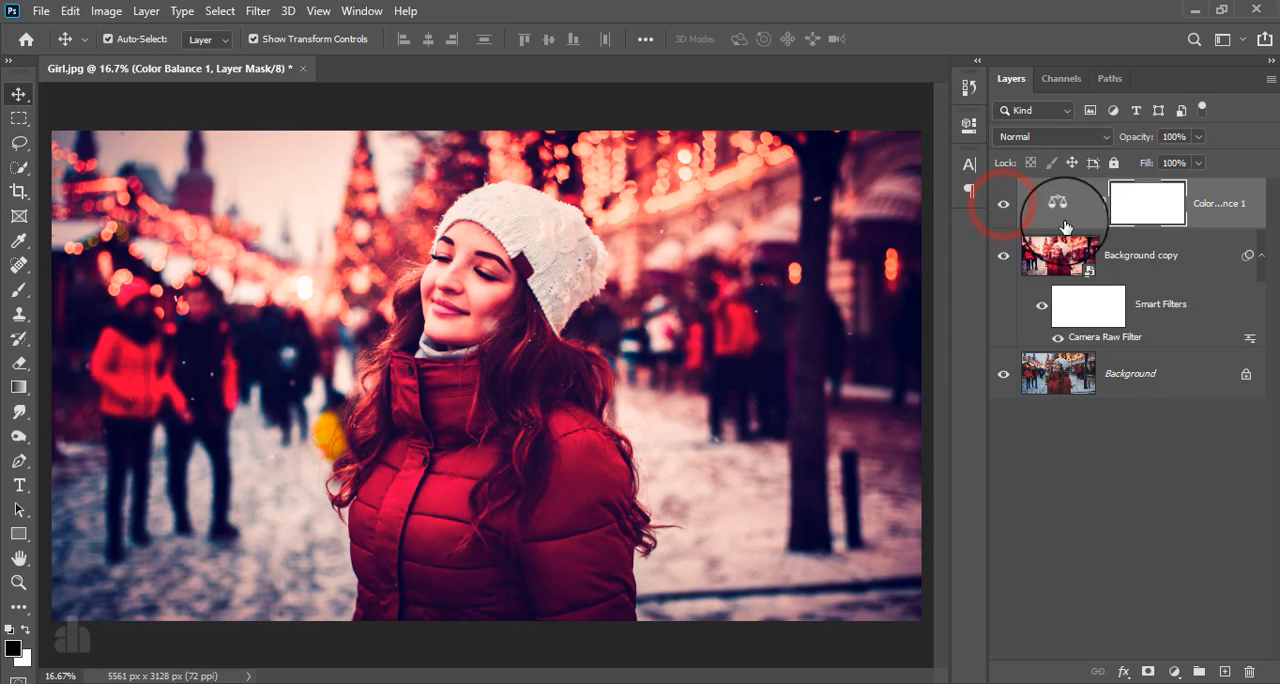
# - Add a Color Lookup adjustment layer above the Color Balance layer using the Moonlight.3DL 3D LUT
pyautogui.click(1214, 214)
pyautogui.click(1173, 671)
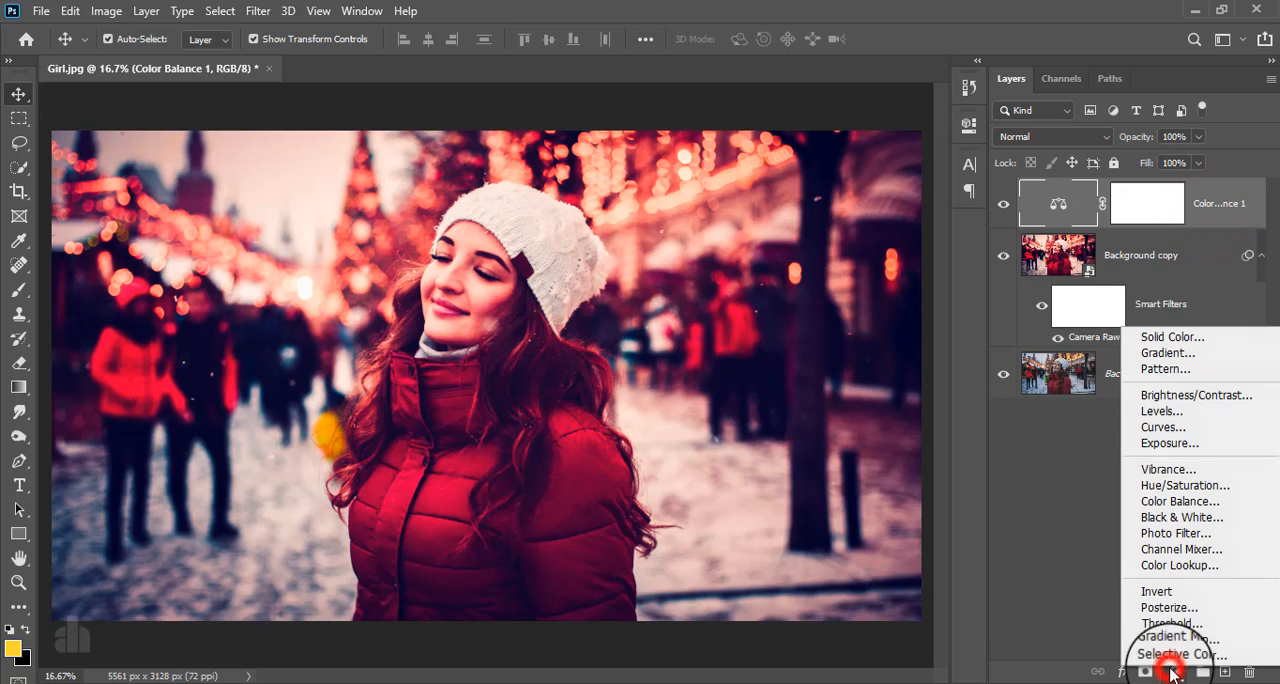
pyautogui.click(1180, 565)
pyautogui.click(831, 203)
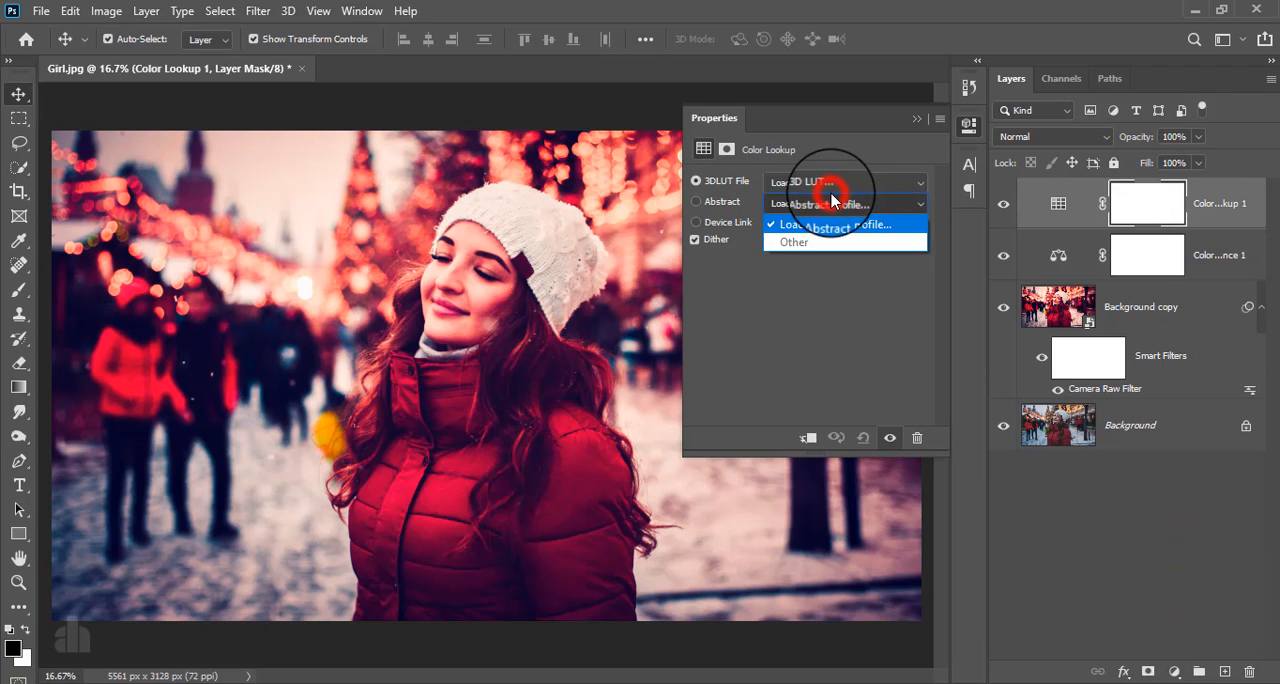
pyautogui.click(829, 184)
pyautogui.click(829, 184)
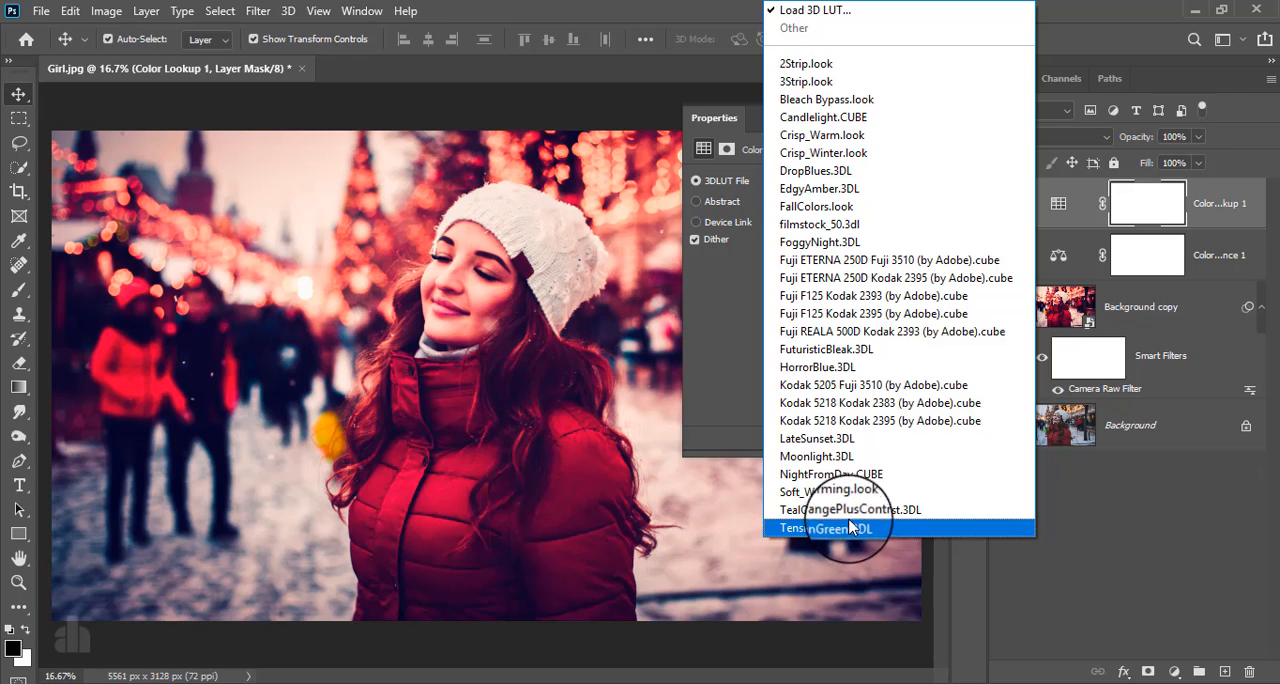
pyautogui.click(843, 478)
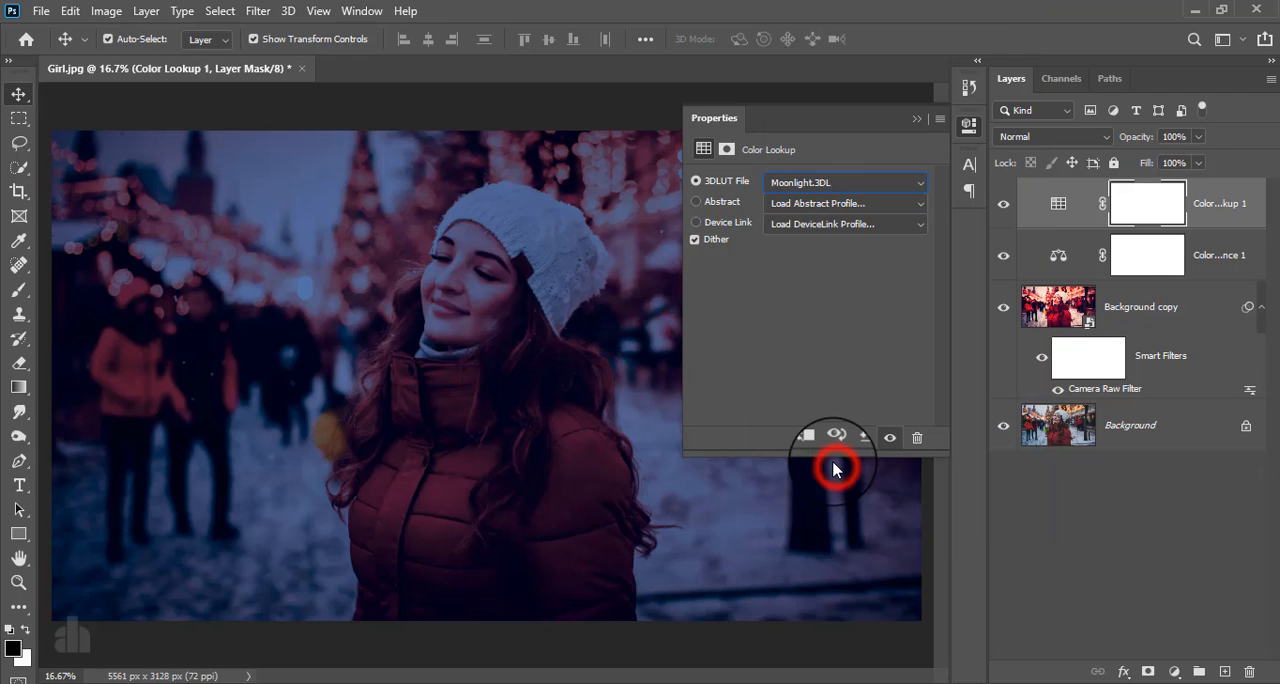
# - Set the Color Lookup layer's blend mode to Lighten and toggle its visibility to compare the effect
pyautogui.click(1040, 136)
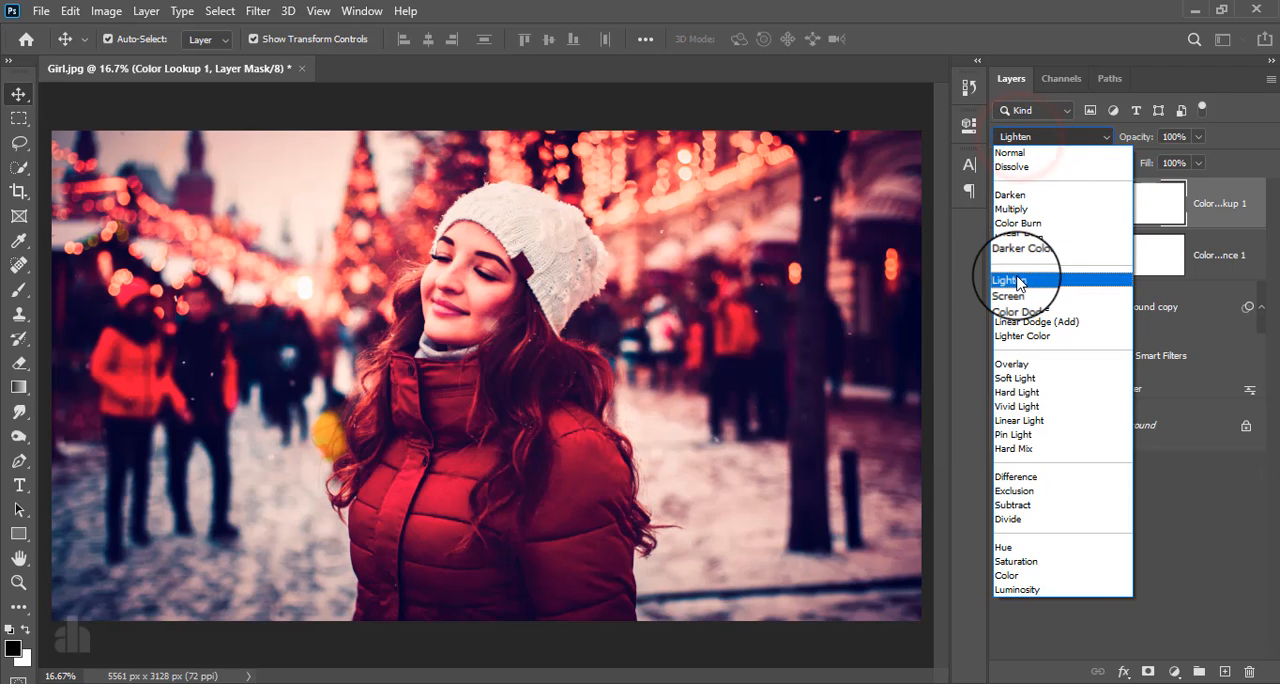
pyautogui.click(1012, 279)
pyautogui.click(1005, 205)
pyautogui.click(1005, 205)
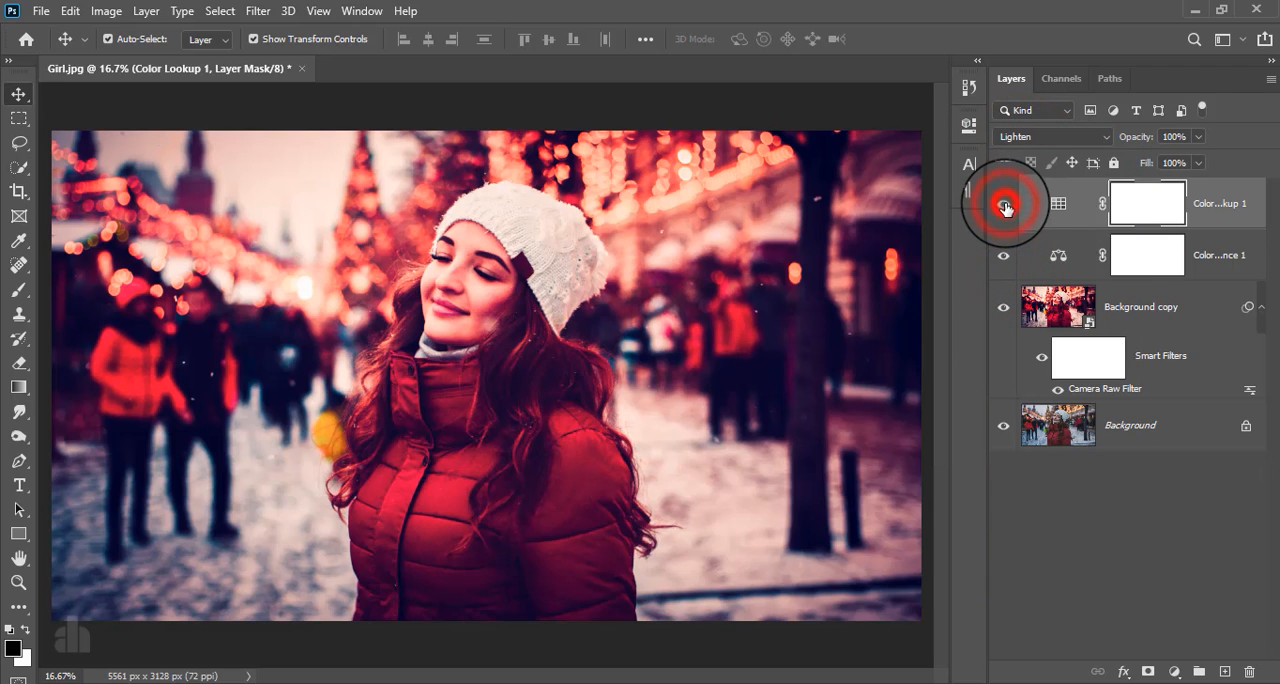
# - Try a Channel Mixer adjustment layer on the Red output channel, lowering Red slightly, raising Green strongly and setting Blue to +37%
pyautogui.click(1226, 204)
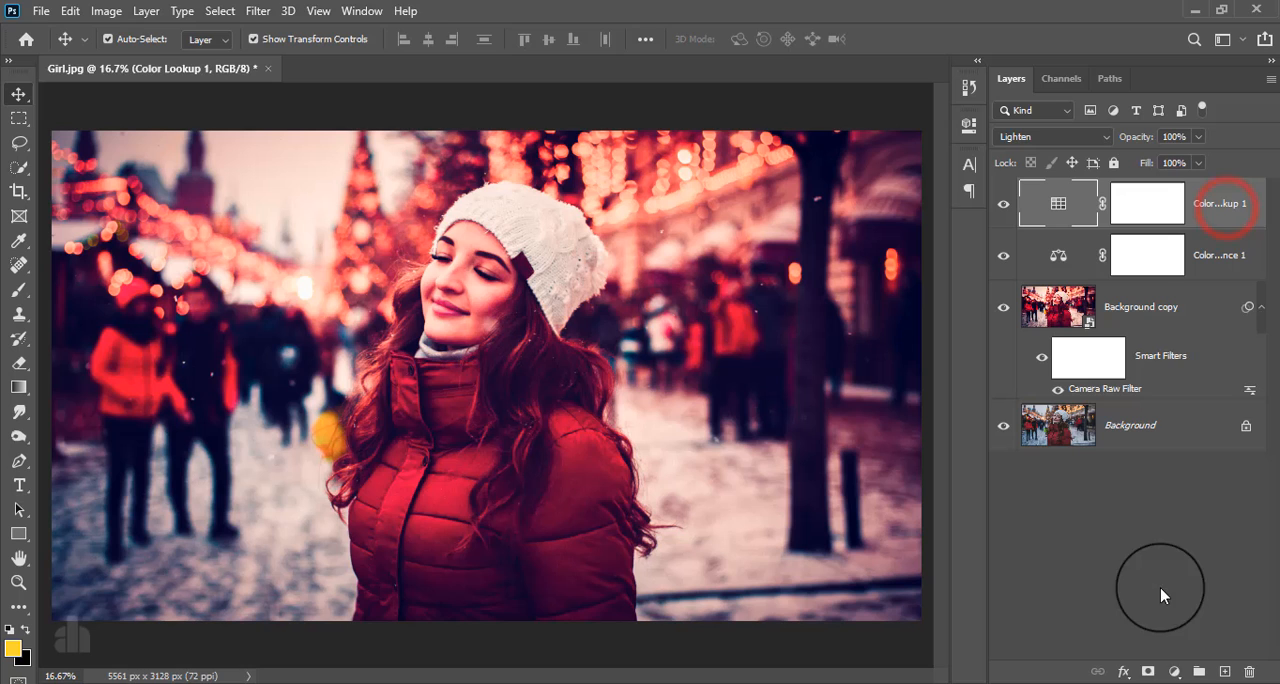
pyautogui.click(1174, 671)
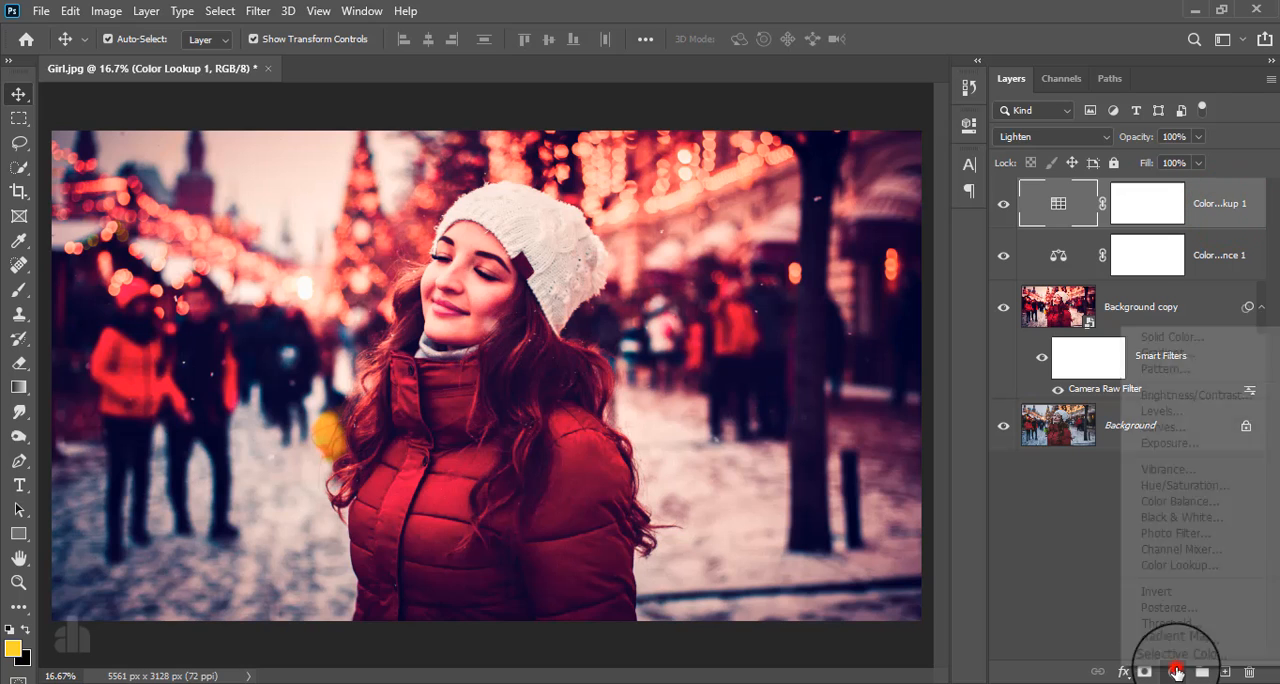
pyautogui.click(1181, 549)
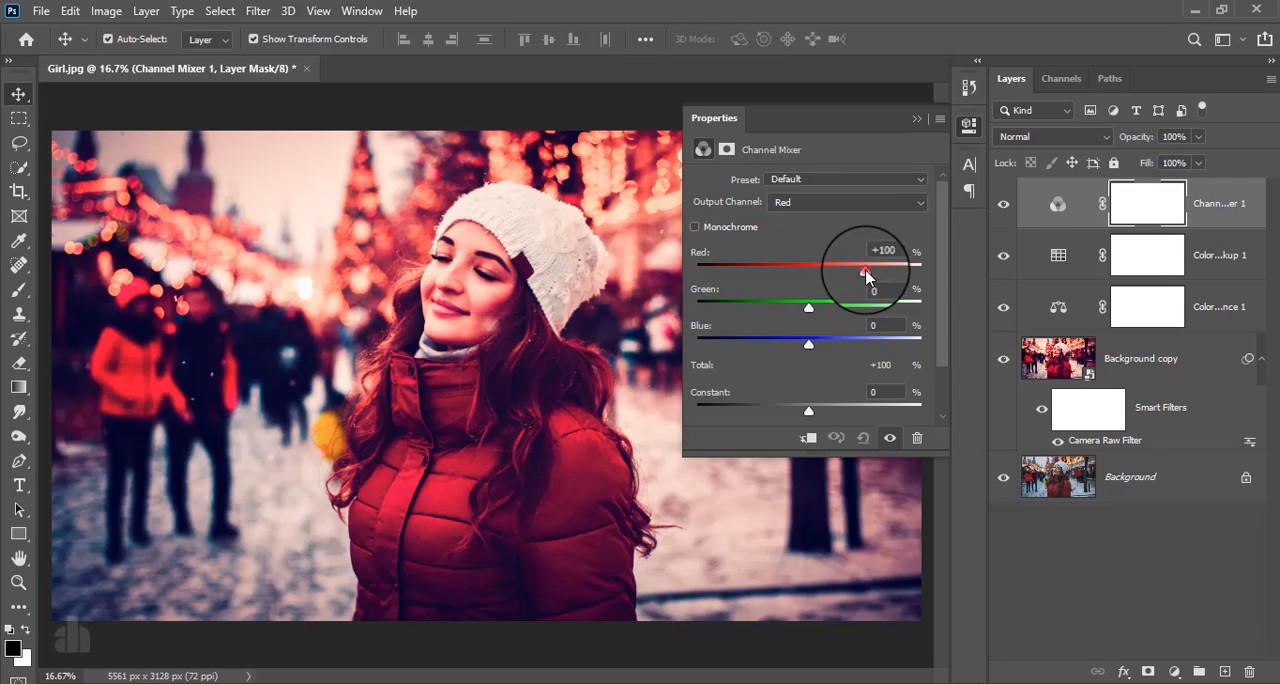
pyautogui.moveTo(866, 276)
pyautogui.mouseDown()
pyautogui.moveTo(827, 273)
pyautogui.moveTo(880, 279)
pyautogui.moveTo(843, 274)
pyautogui.moveTo(858, 271)
pyautogui.mouseUp()
pyautogui.moveTo(809, 342)
pyautogui.mouseDown()
pyautogui.moveTo(777, 343)
pyautogui.moveTo(829, 343)
pyautogui.mouseUp()
pyautogui.moveTo(806, 302); pyautogui.dragTo(889, 288)
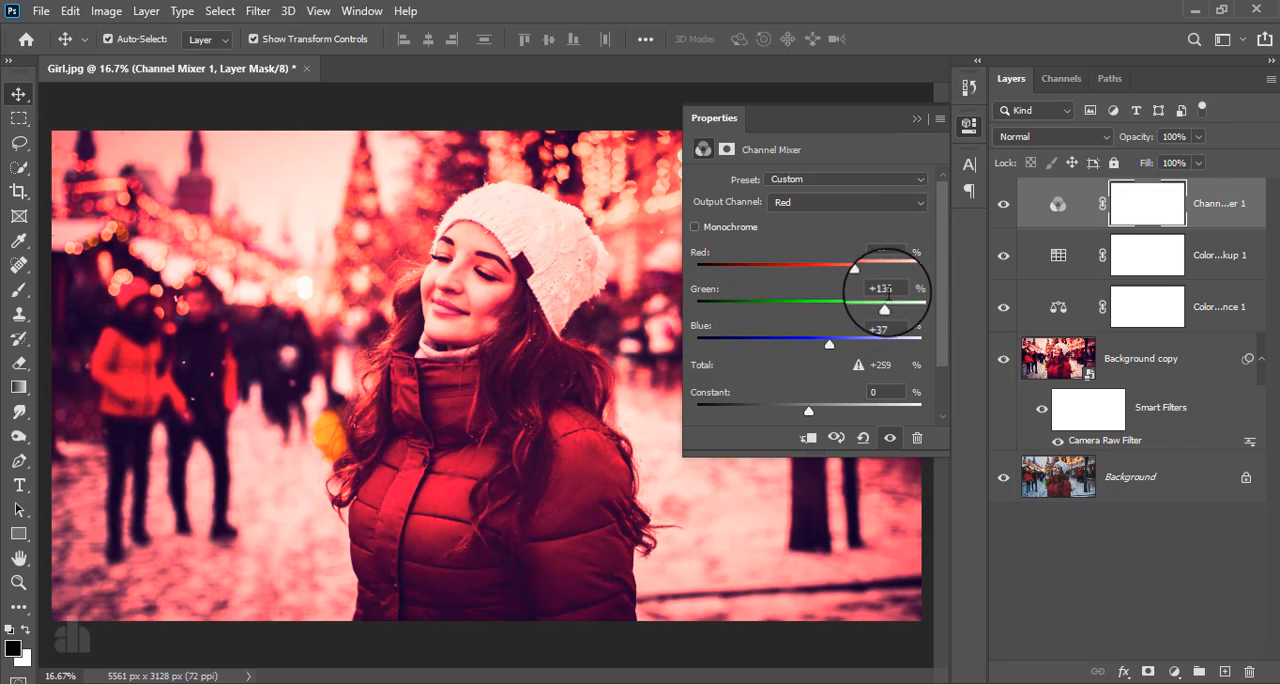
# - Delete the Channel Mixer adjustment layer
pyautogui.click(914, 121)
pyautogui.click(1200, 203)
pyautogui.press('Delete')
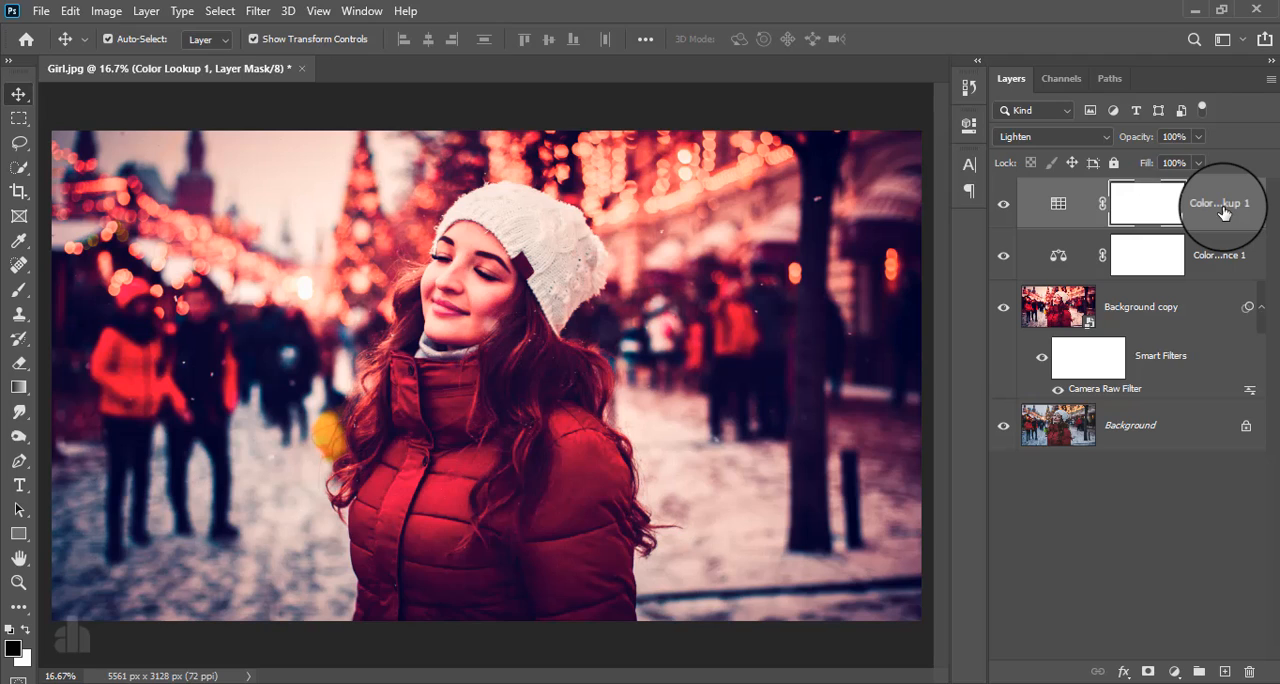
# - Stamp all visible layers into a new merged layer above the Color Lookup layer
pyautogui.click(1222, 212)
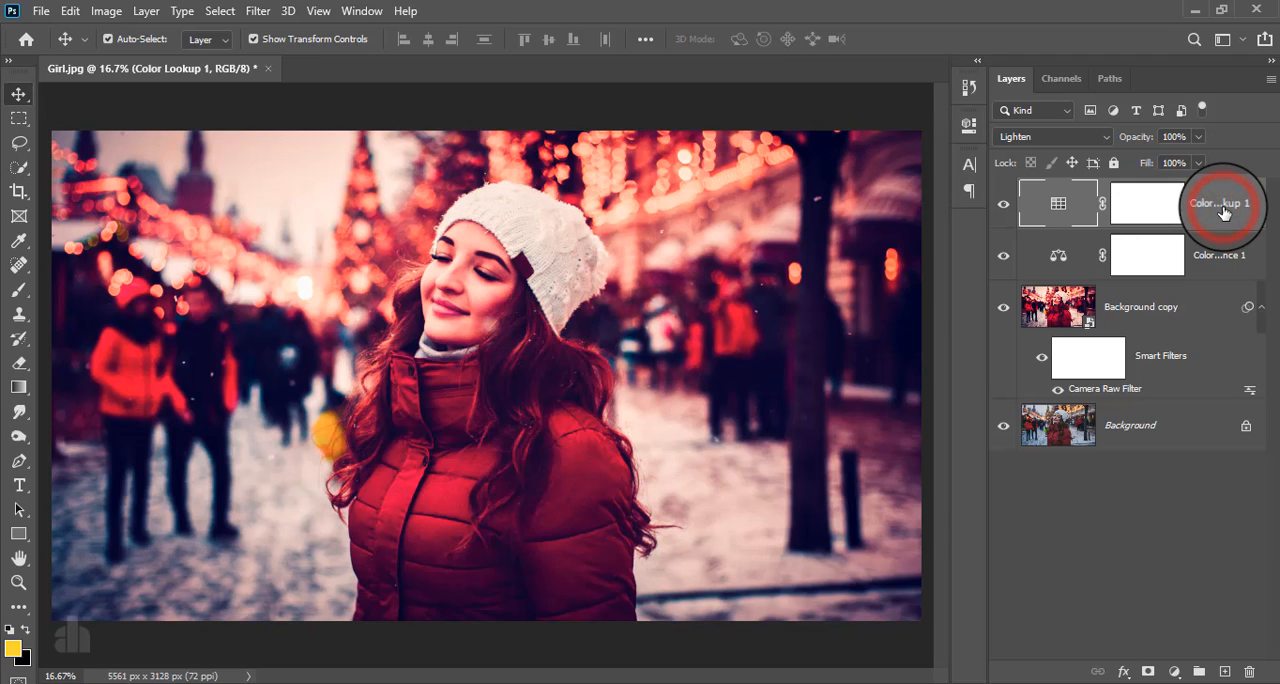
pyautogui.hotkey('ctrl', 'alt', 'shift', 'e')
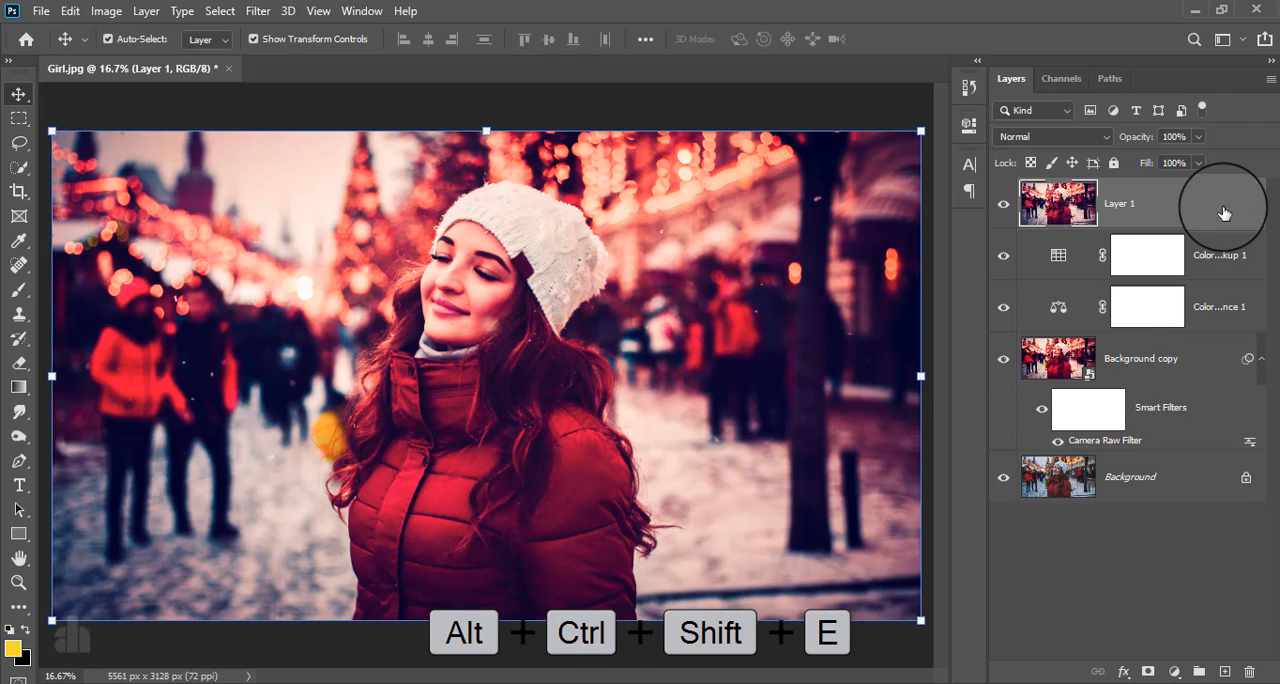
# - Convert the merged top layer into a smart object for smart filters
pyautogui.click(257, 11)
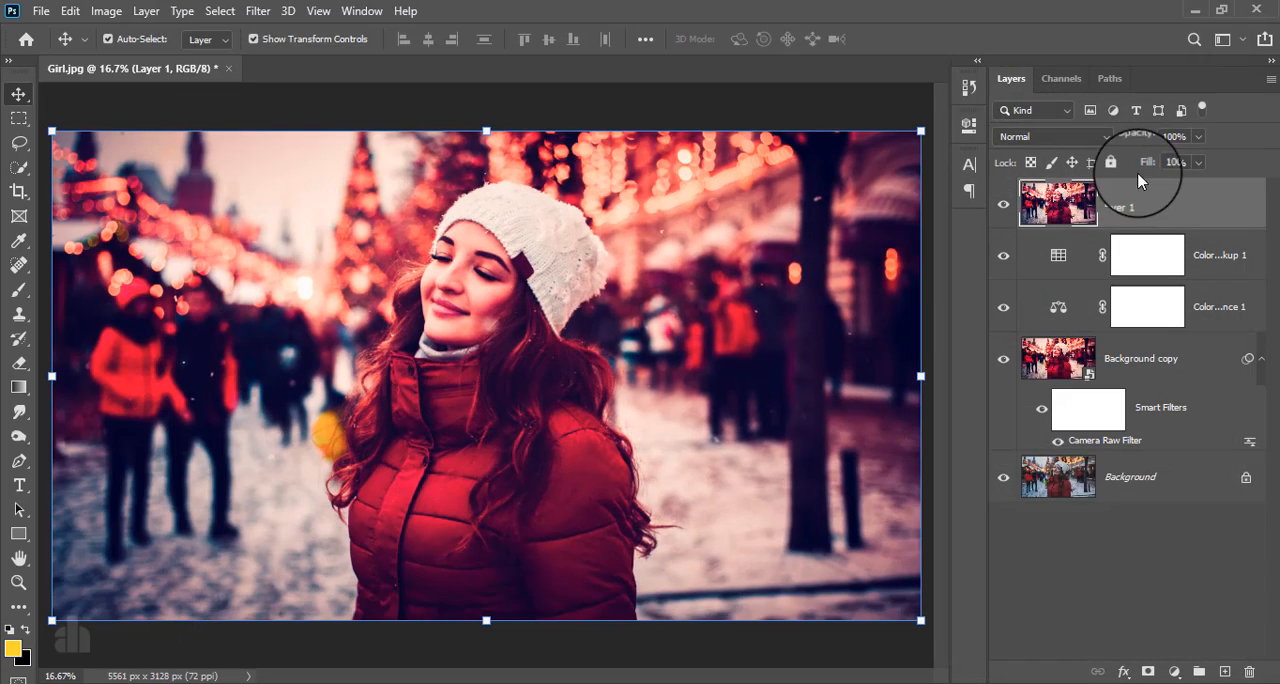
pyautogui.click(1143, 192)
pyautogui.click(258, 11)
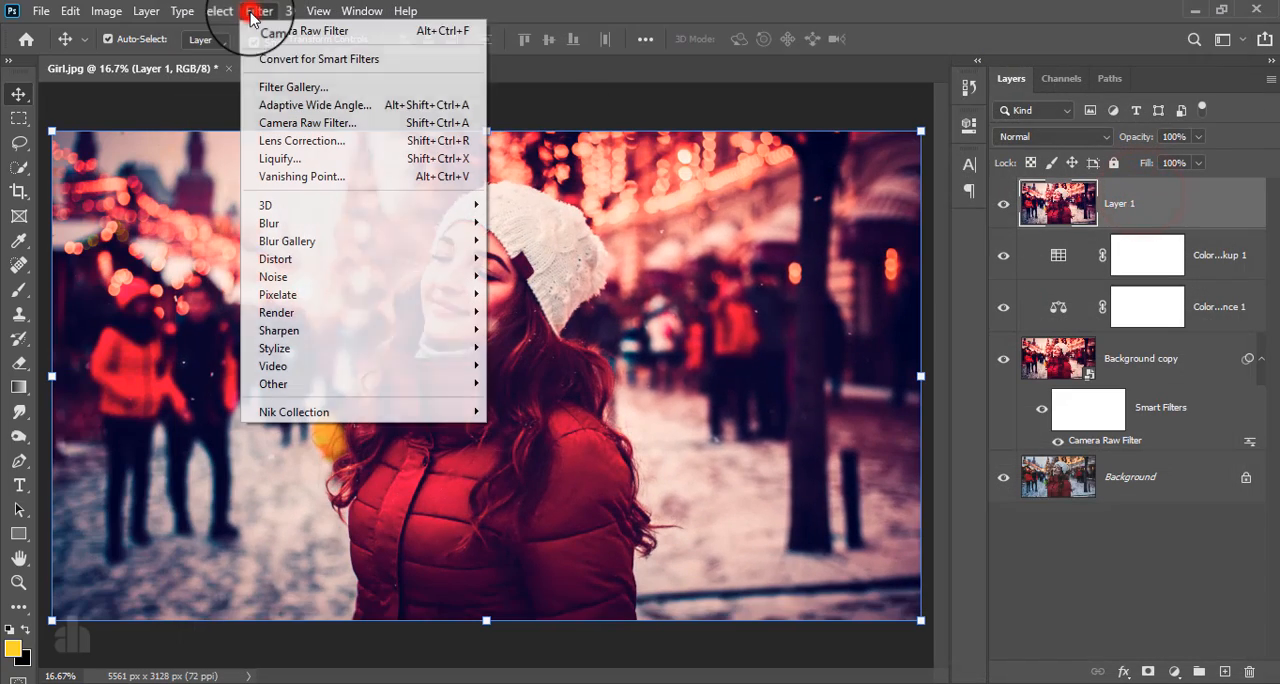
pyautogui.click(280, 58)
pyautogui.click(643, 272)
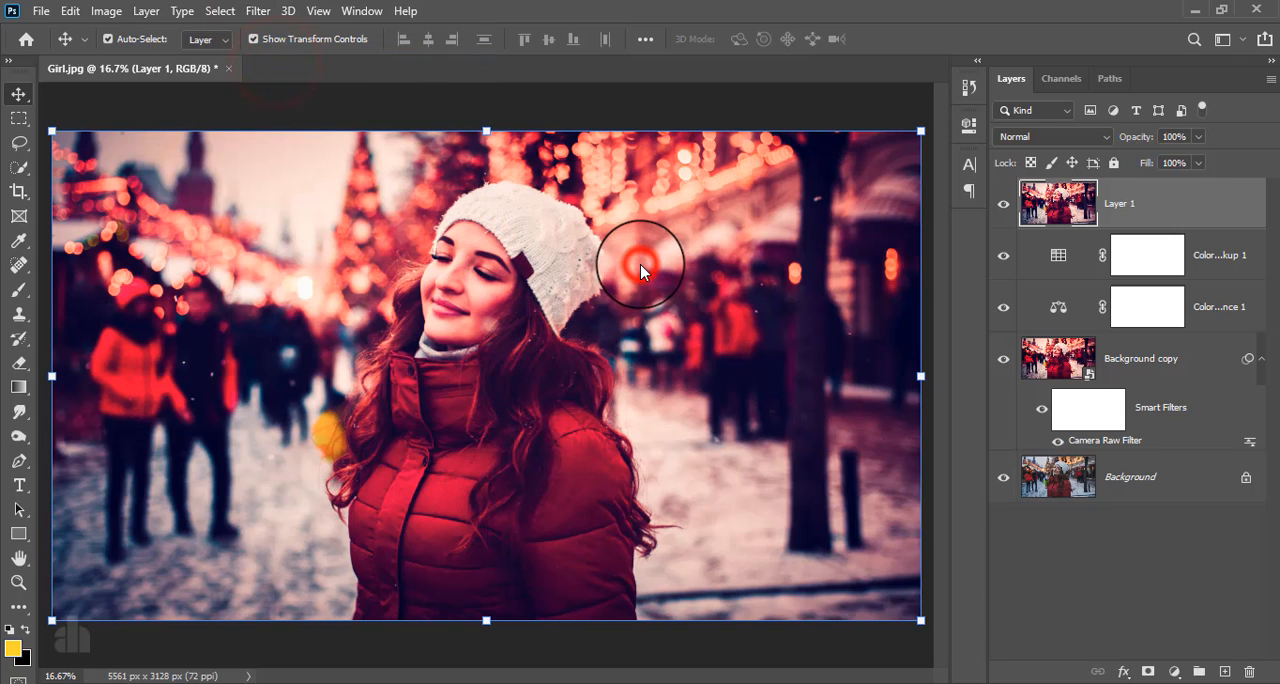
# - Open the merged layer in Nik Collection's Color Efex Pro 4 and choose the Cross Processing filter with method L02
pyautogui.click(258, 12)
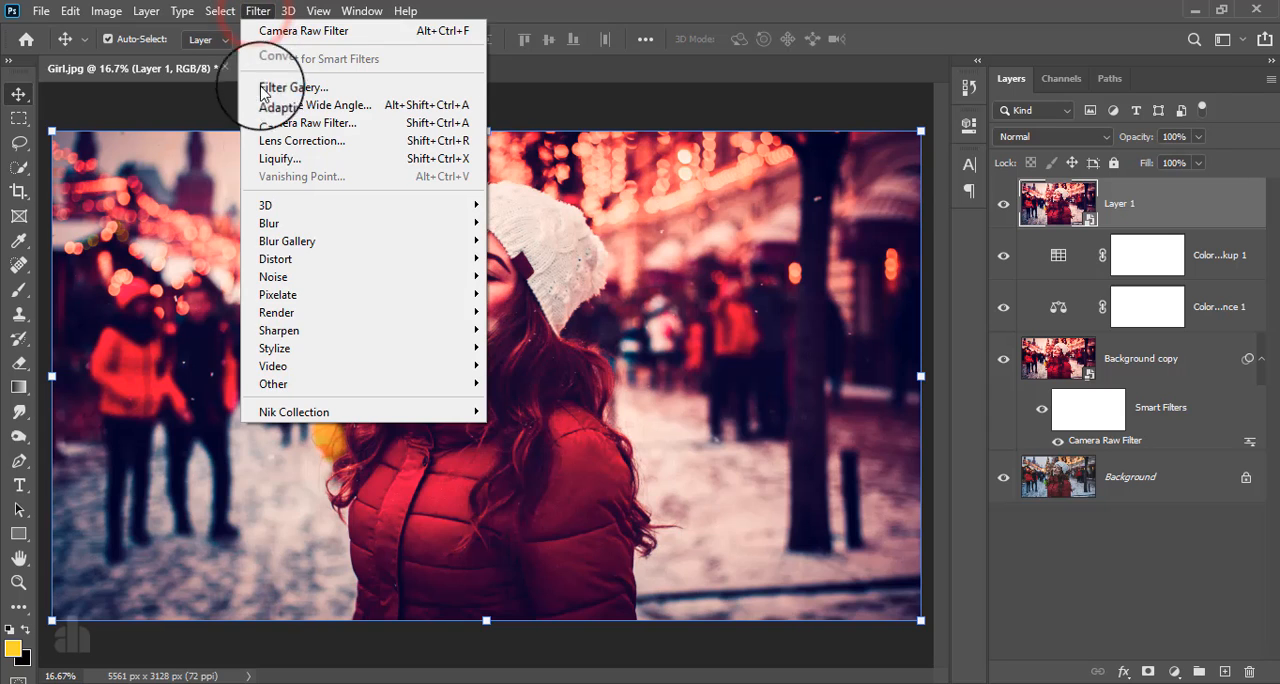
pyautogui.click(329, 412)
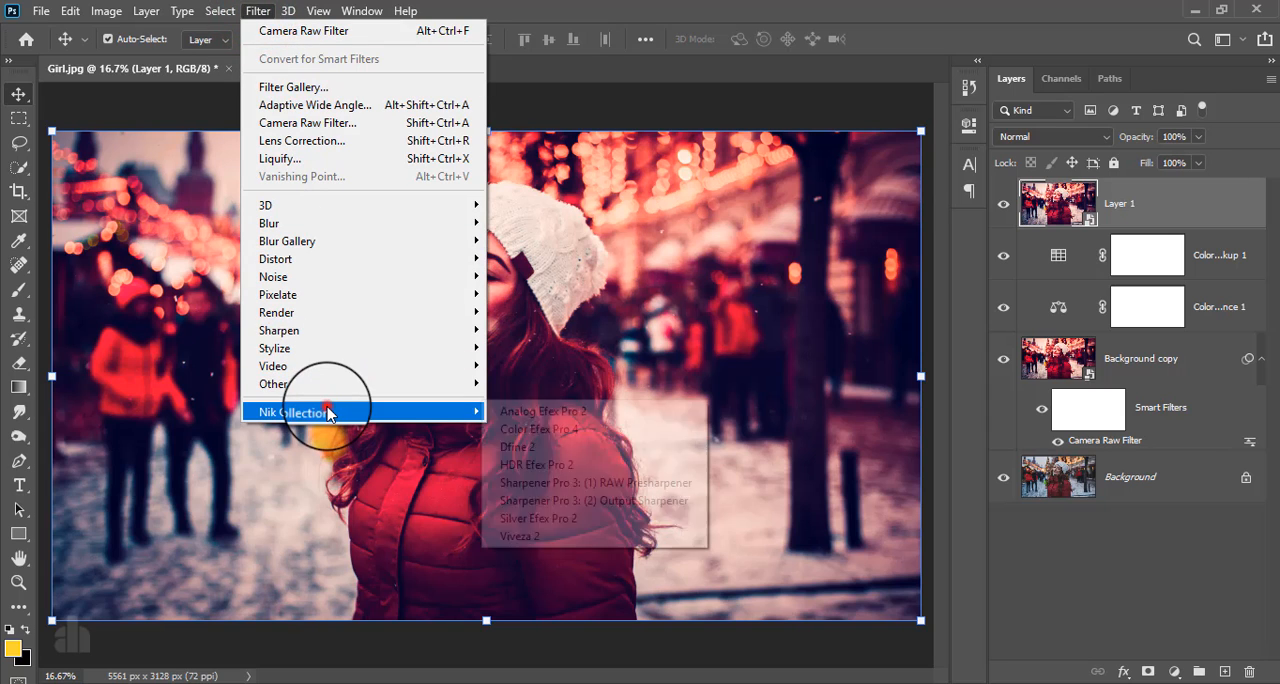
pyautogui.click(540, 429)
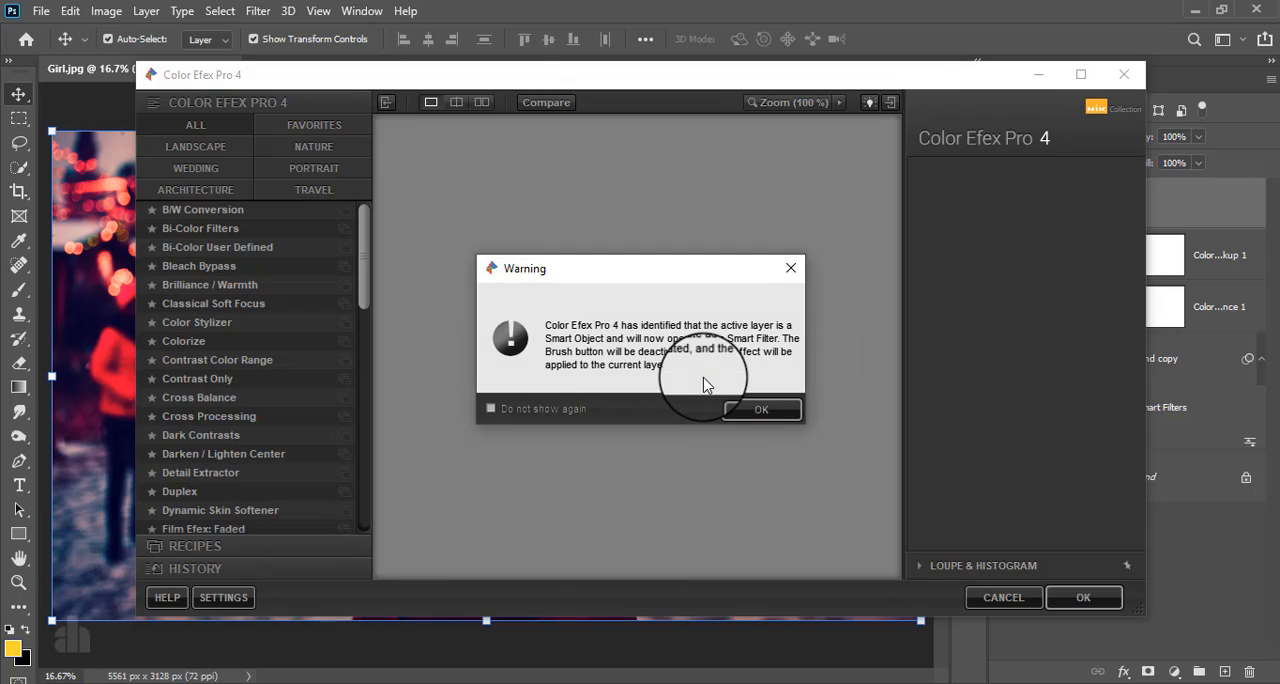
pyautogui.click(735, 409)
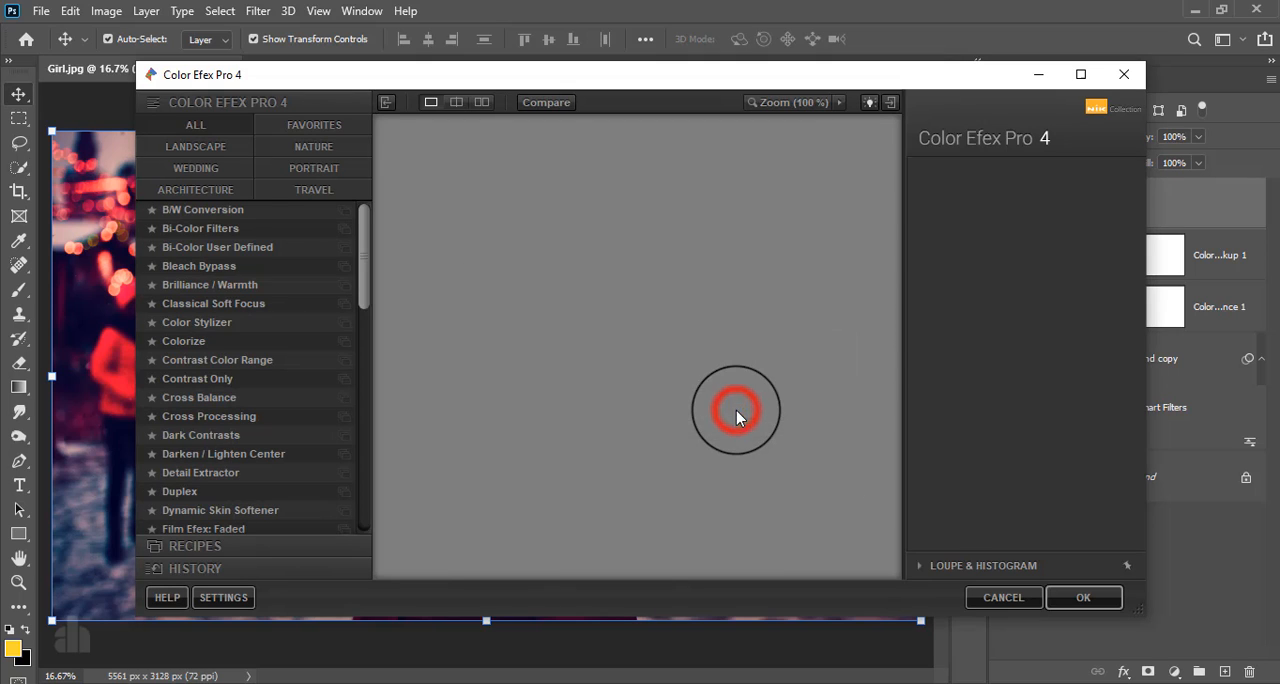
pyautogui.click(192, 416)
pyautogui.click(1034, 214)
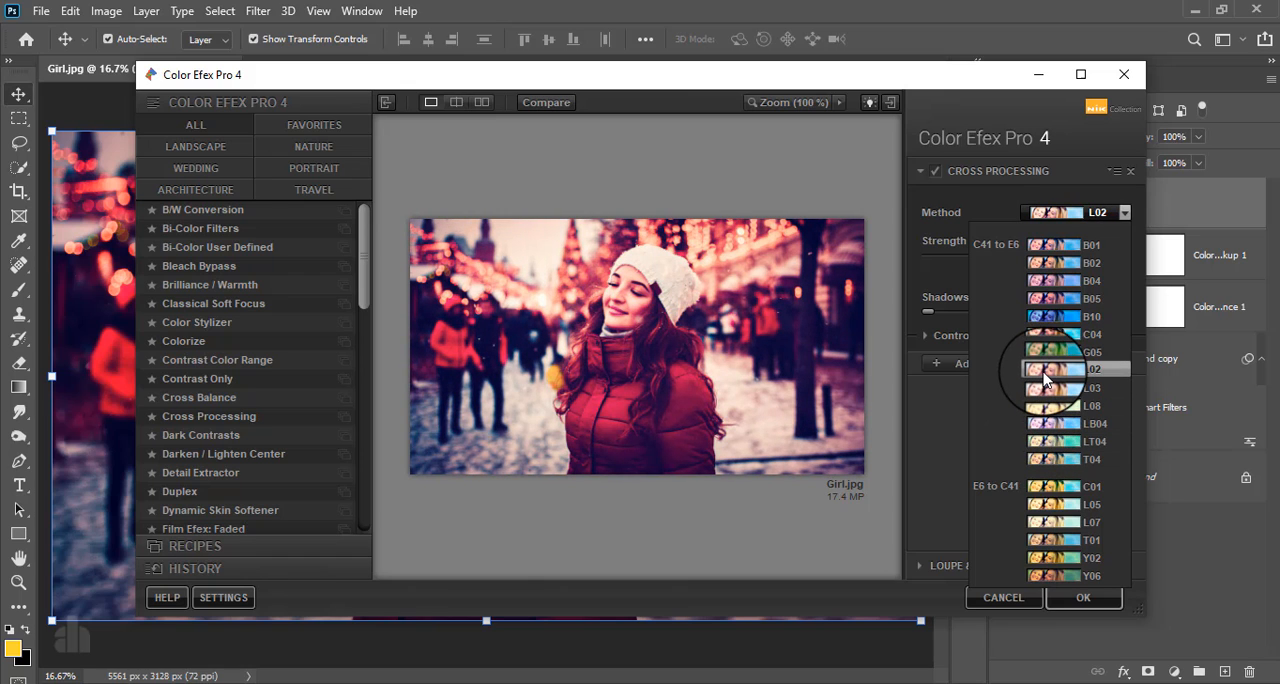
pyautogui.click(1043, 371)
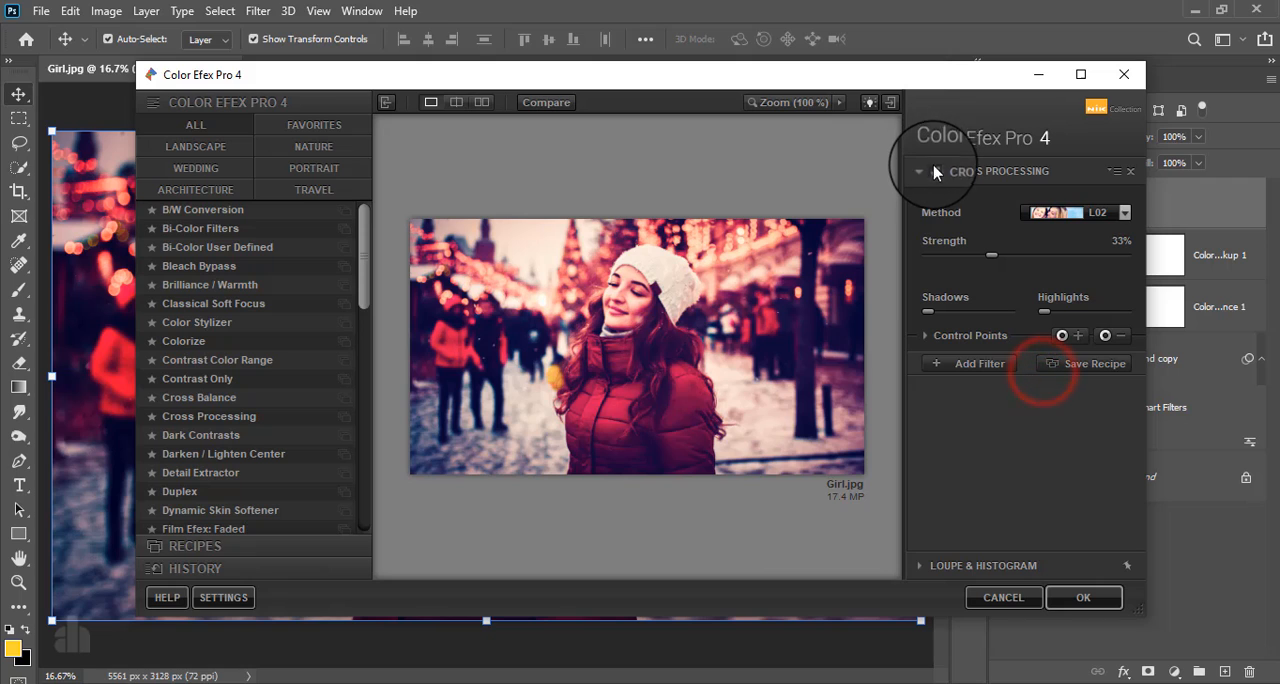
# - Lower the Cross Processing strength to 15%, apply the filter, and compare the image with and without the effect
pyautogui.click(935, 172)
pyautogui.click(935, 172)
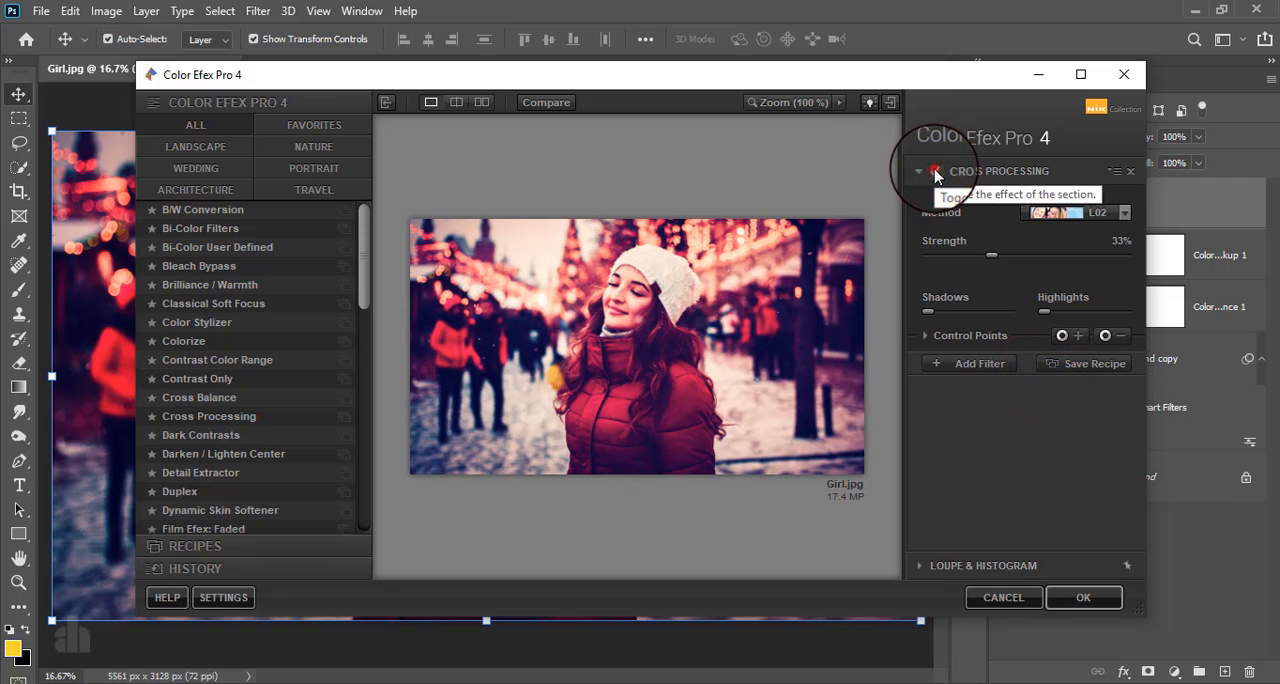
pyautogui.click(935, 172)
pyautogui.click(935, 172)
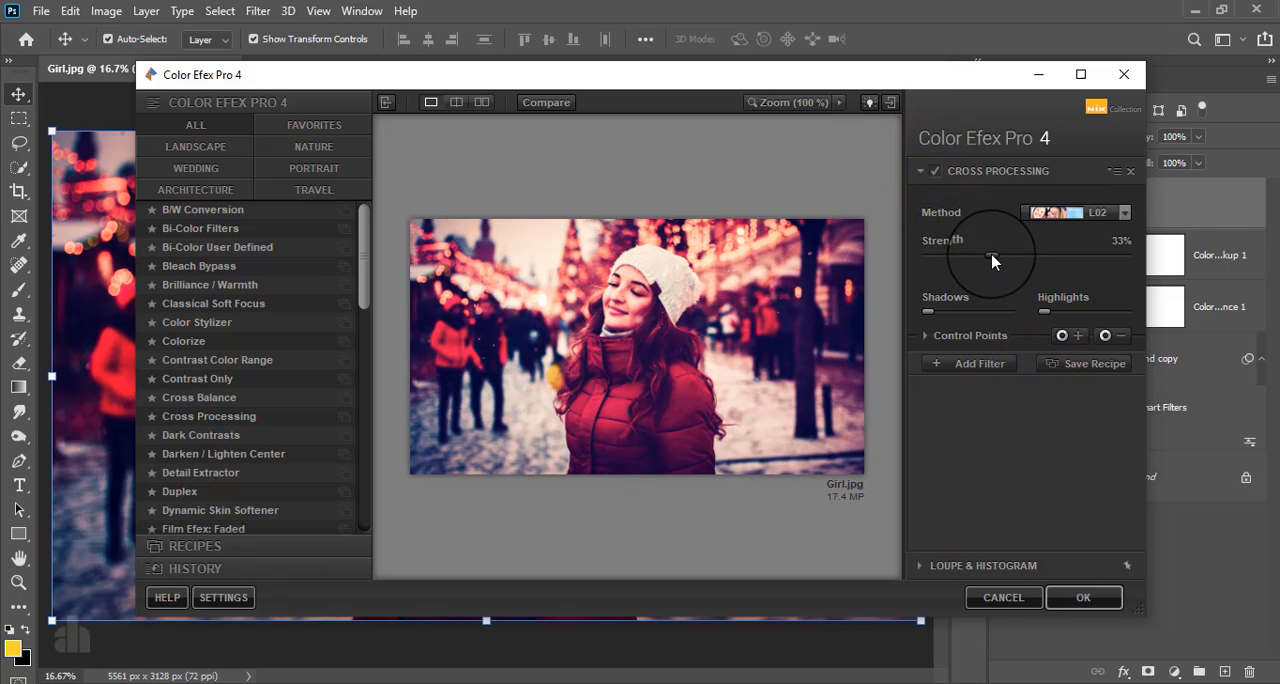
pyautogui.moveTo(993, 258); pyautogui.dragTo(966, 257)
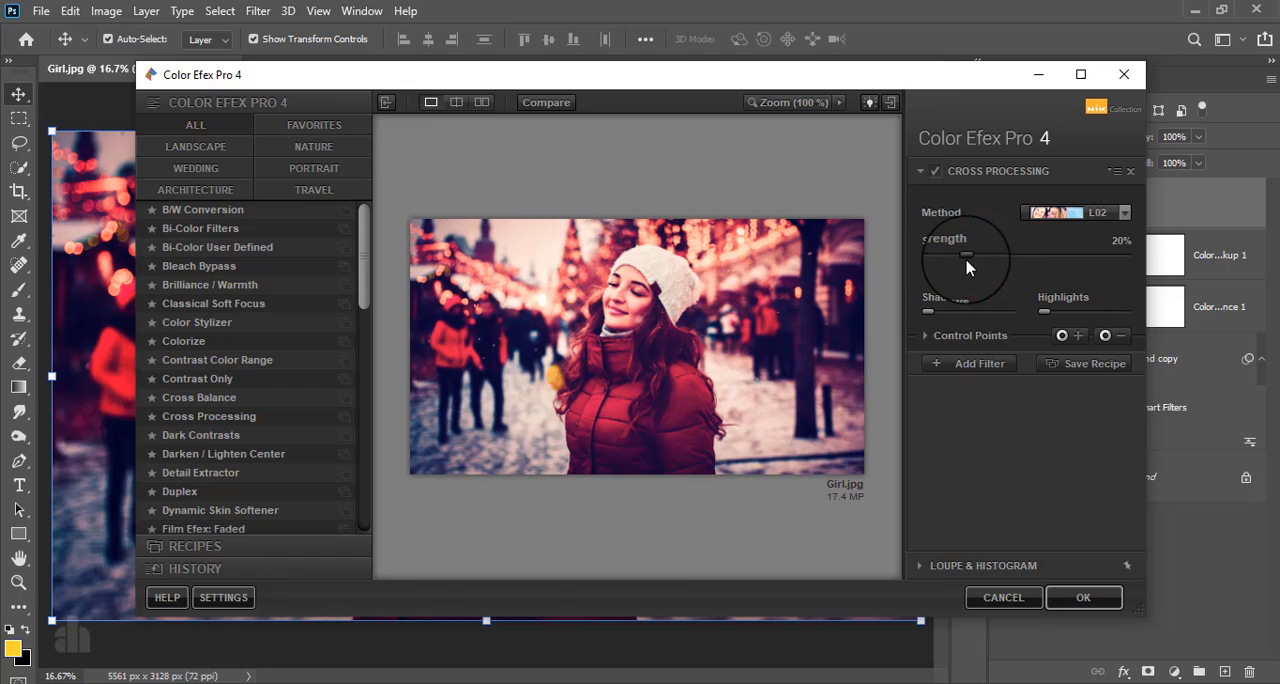
pyautogui.click(935, 172)
pyautogui.click(935, 172)
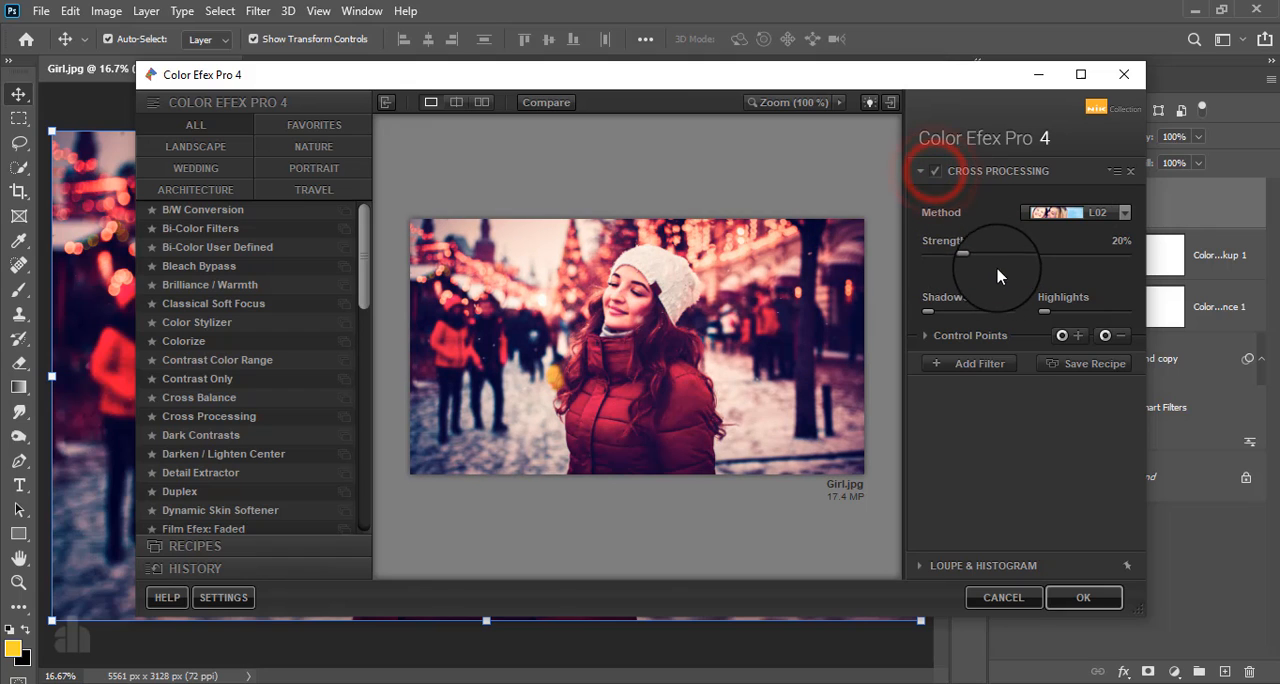
pyautogui.click(956, 258)
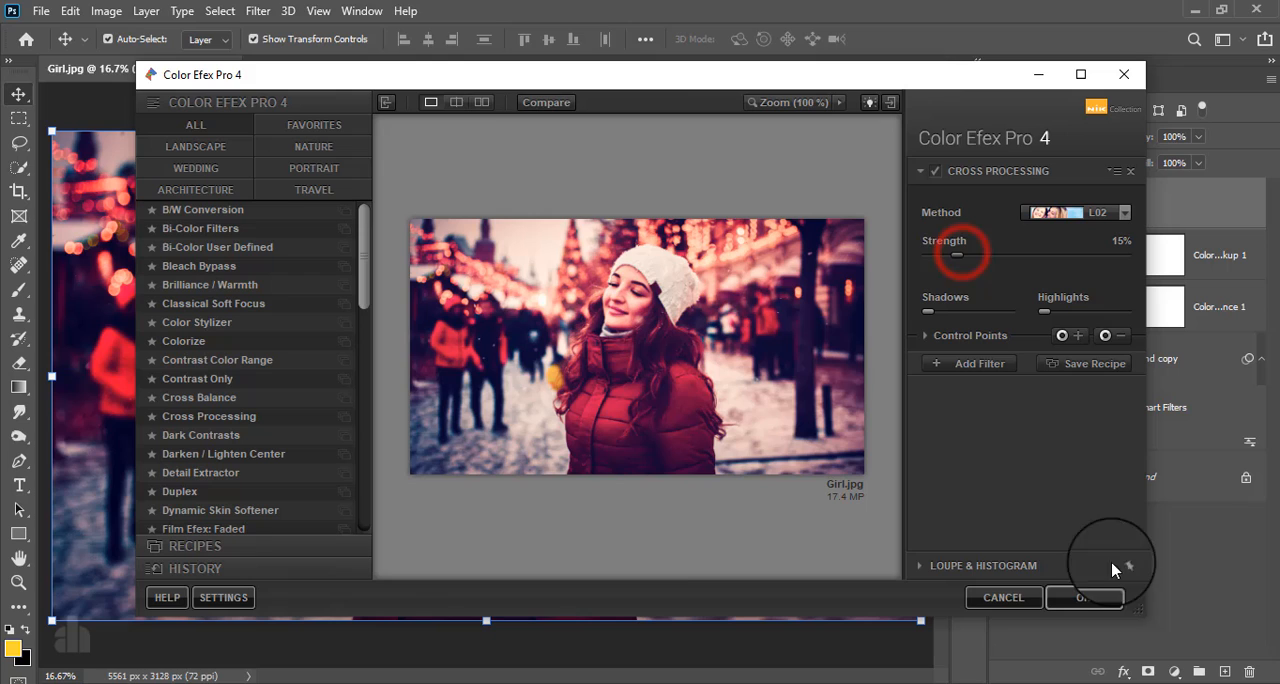
pyautogui.click(1060, 597)
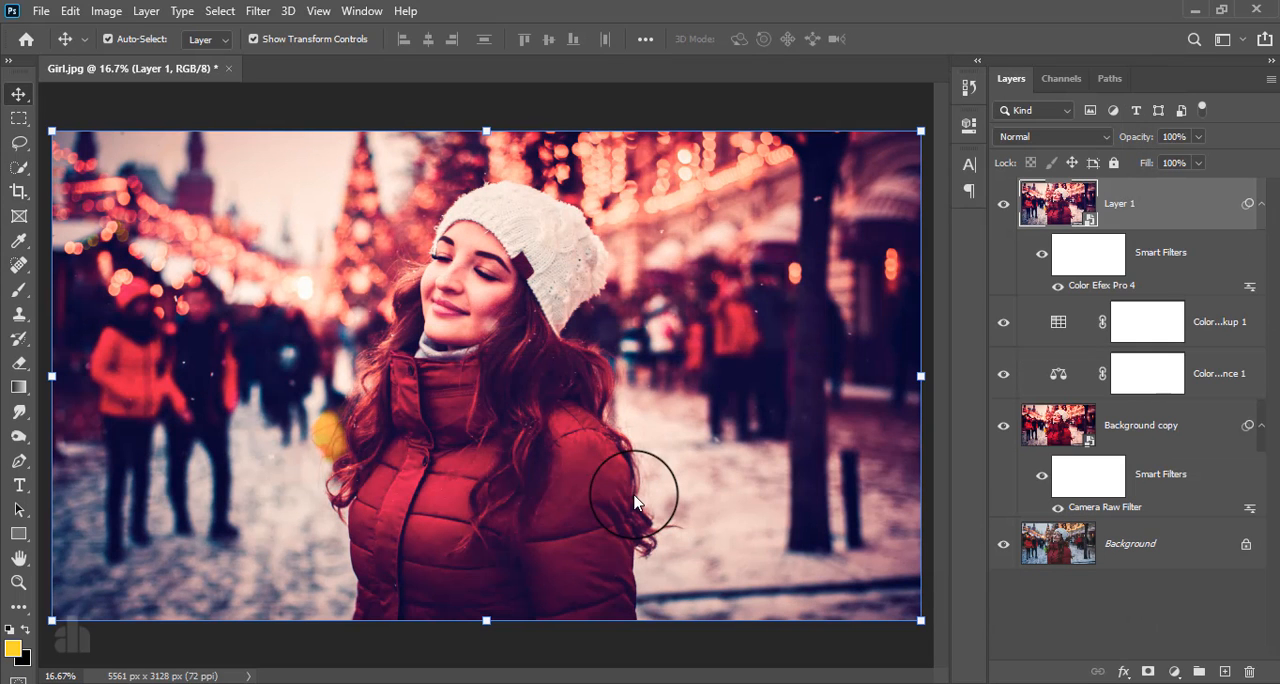
pyautogui.click(1000, 208)
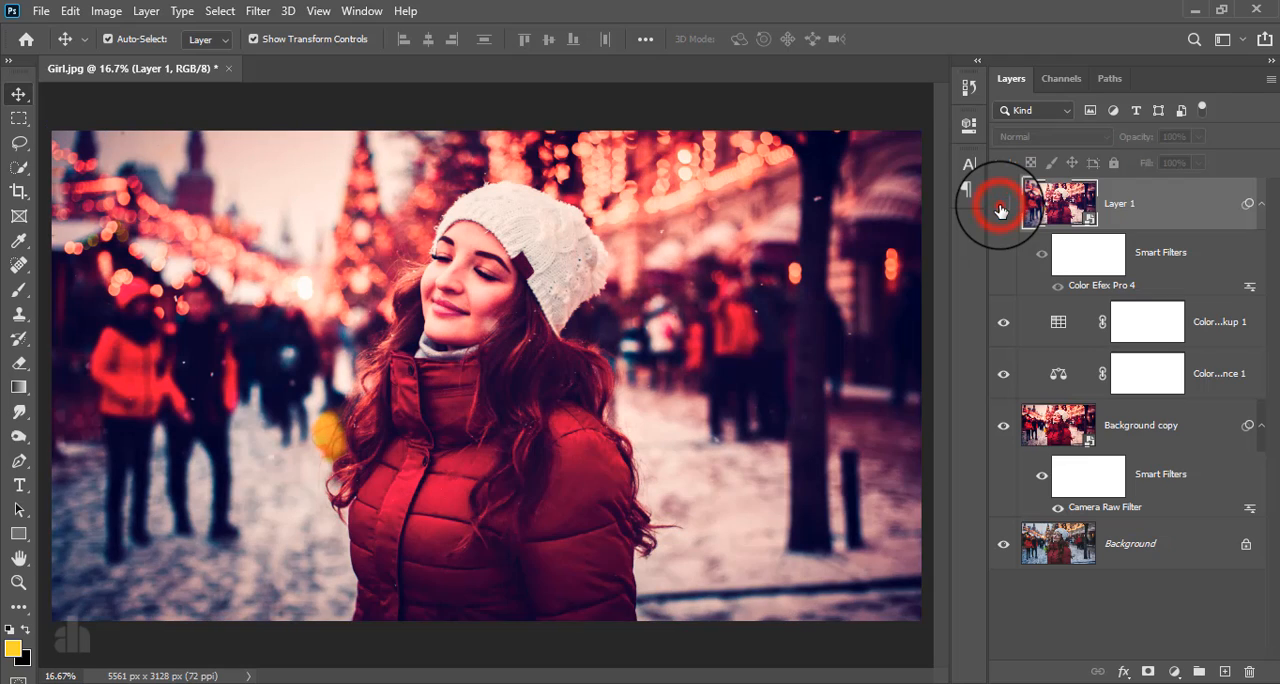
pyautogui.click(1000, 208)
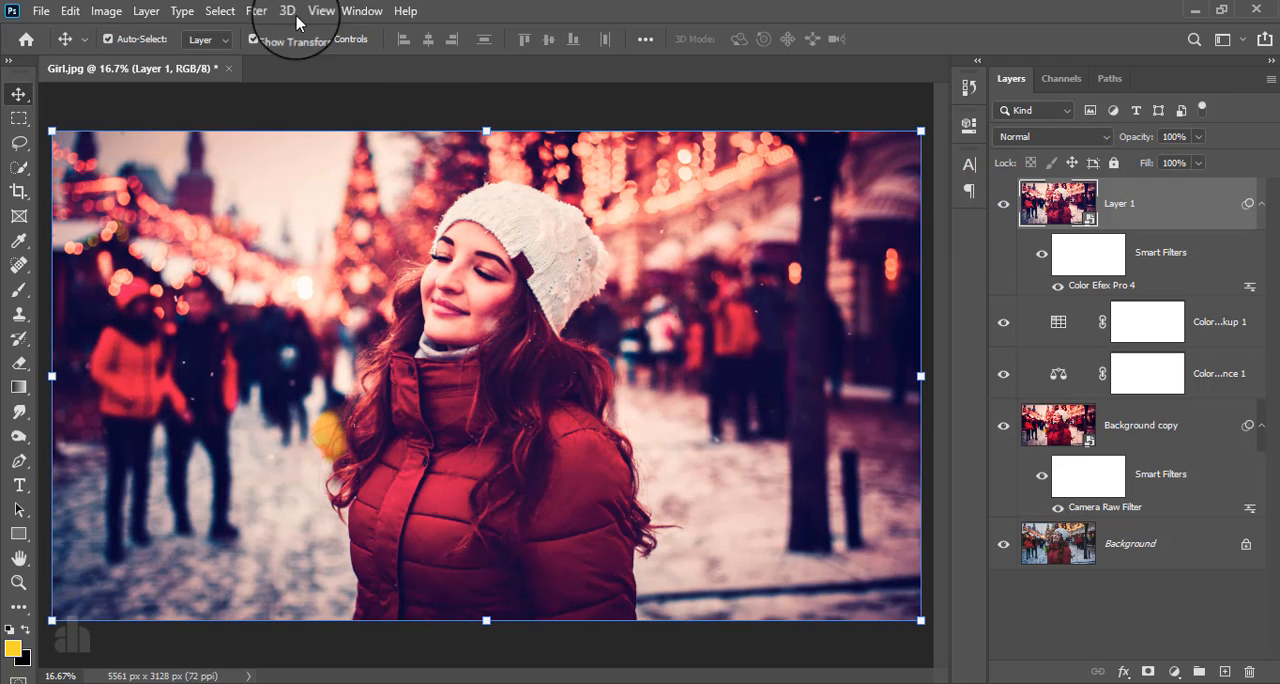
# - Open the Camera Raw Filter on the merged layer and set Exposure -0.75, Contrast -1, Highlights +15, Whites -6 and Blacks -20
pyautogui.click(258, 11)
pyautogui.click(305, 125)
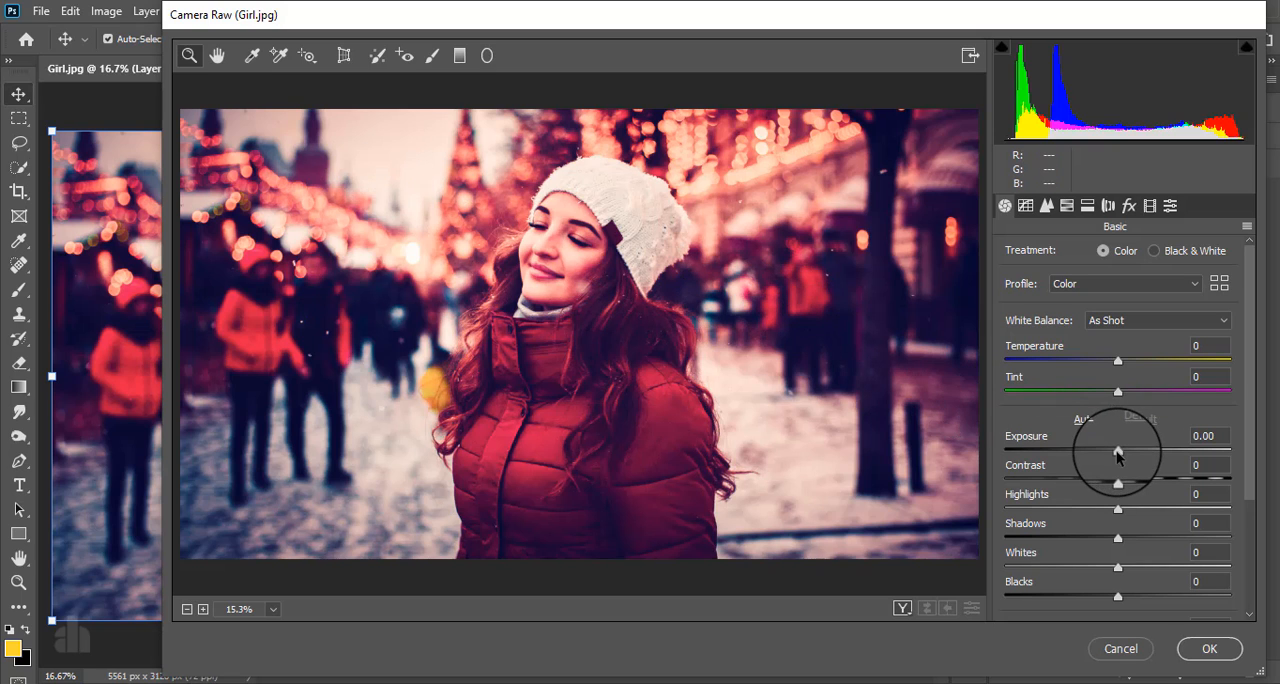
pyautogui.moveTo(1117, 450); pyautogui.dragTo(1131, 483)
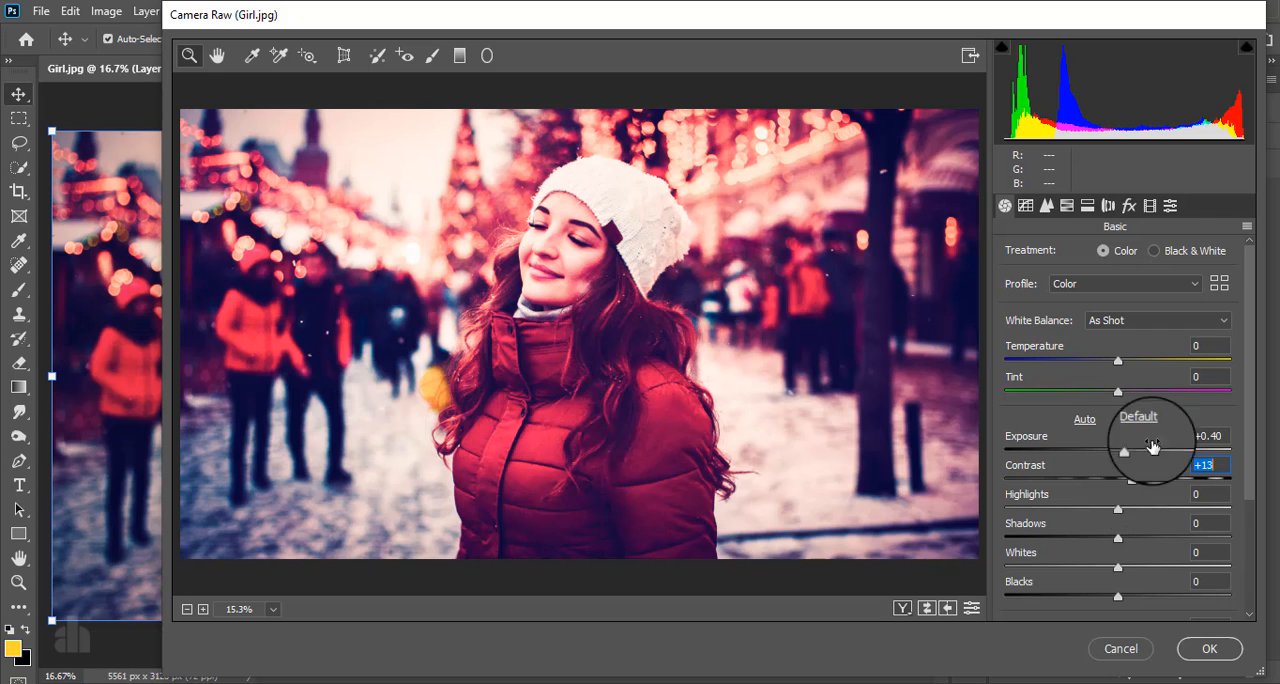
pyautogui.moveTo(1132, 478); pyautogui.dragTo(1102, 457)
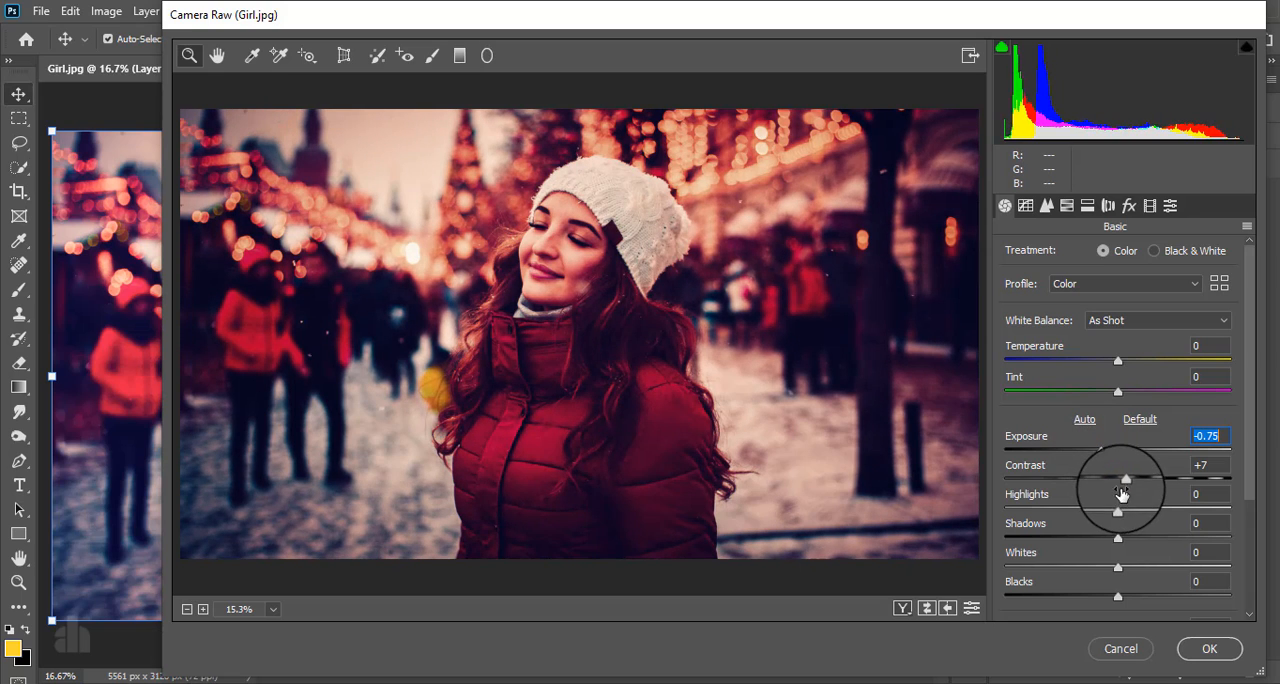
pyautogui.moveTo(1117, 512)
pyautogui.mouseDown()
pyautogui.moveTo(1179, 502)
pyautogui.moveTo(1133, 512)
pyautogui.mouseUp()
pyautogui.moveTo(1117, 567); pyautogui.dragTo(1095, 598)
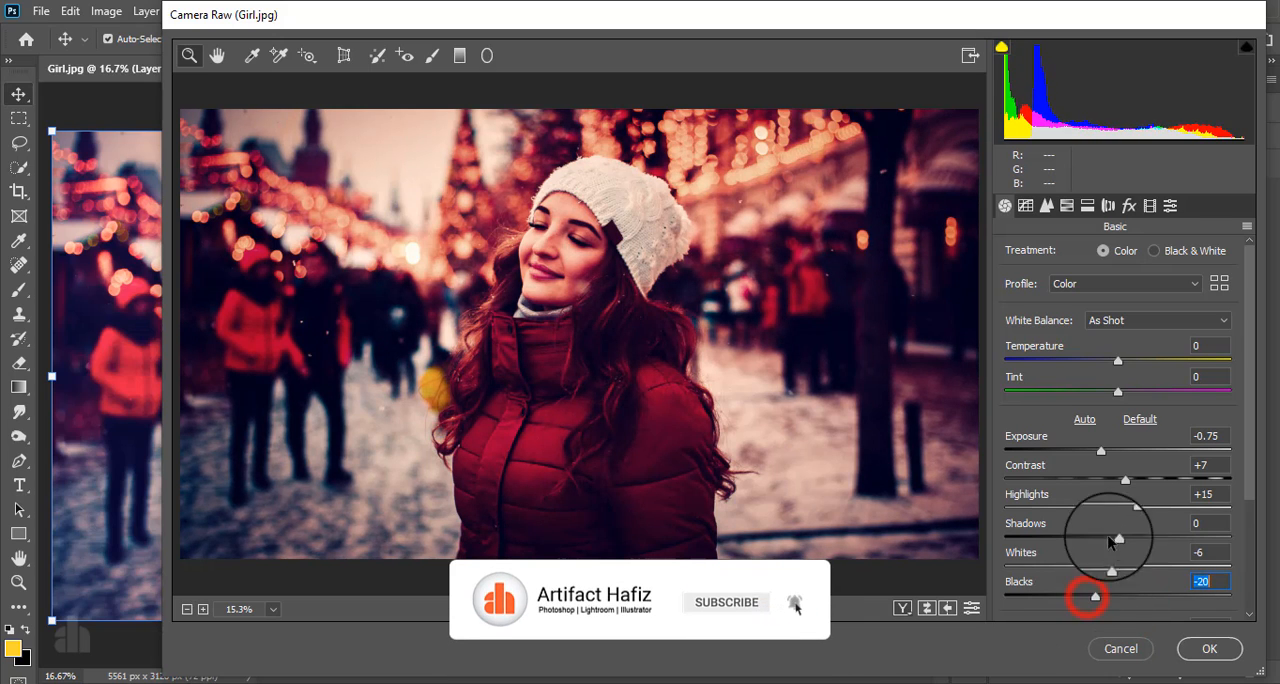
pyautogui.moveTo(1125, 481)
pyautogui.mouseDown()
pyautogui.moveTo(1092, 481)
pyautogui.moveTo(1111, 484)
pyautogui.mouseUp()
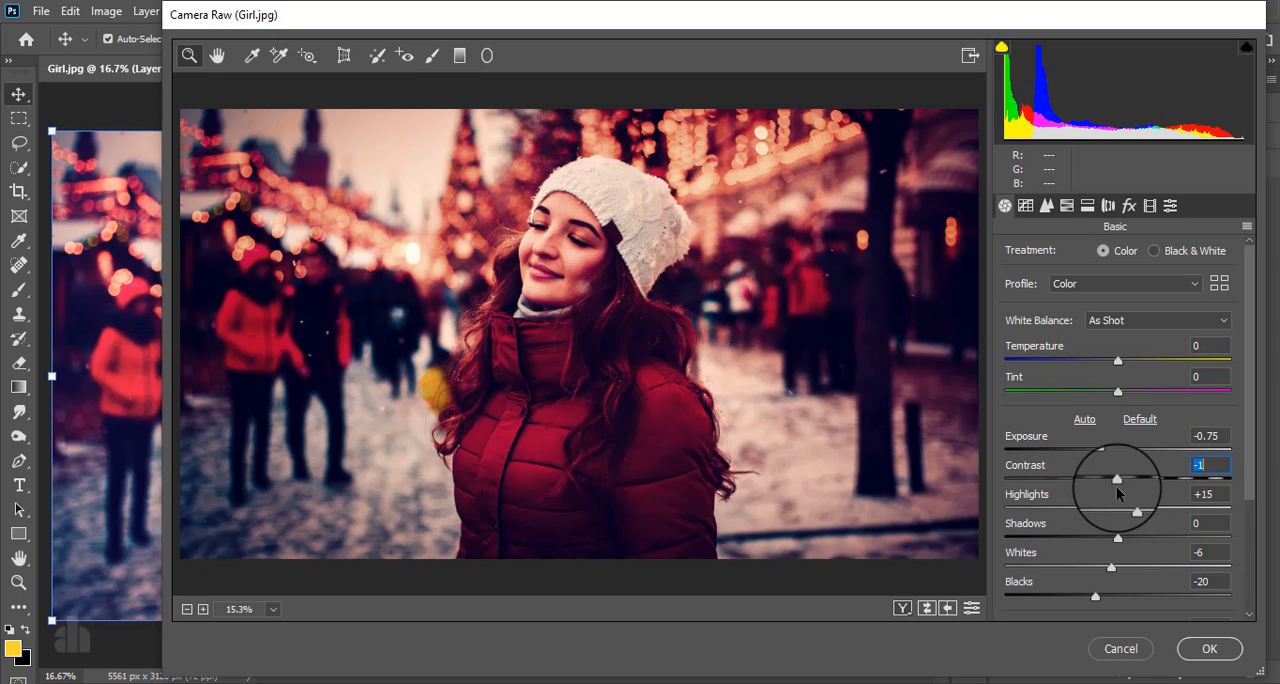
# - Set Vibrance to +21 and Saturation to -3 in Camera Raw, and apply the filter
pyautogui.scroll(-3, 1157, 486)
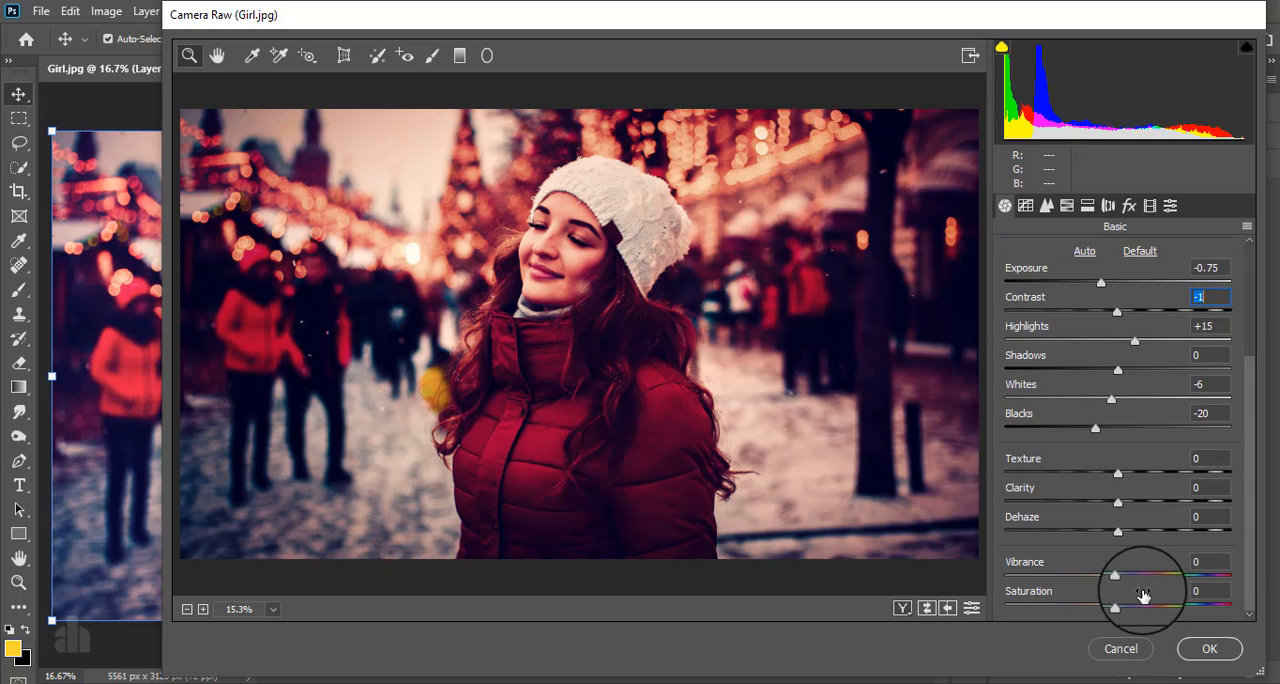
pyautogui.moveTo(1115, 607)
pyautogui.mouseDown()
pyautogui.moveTo(1097, 611)
pyautogui.moveTo(1134, 608)
pyautogui.mouseUp()
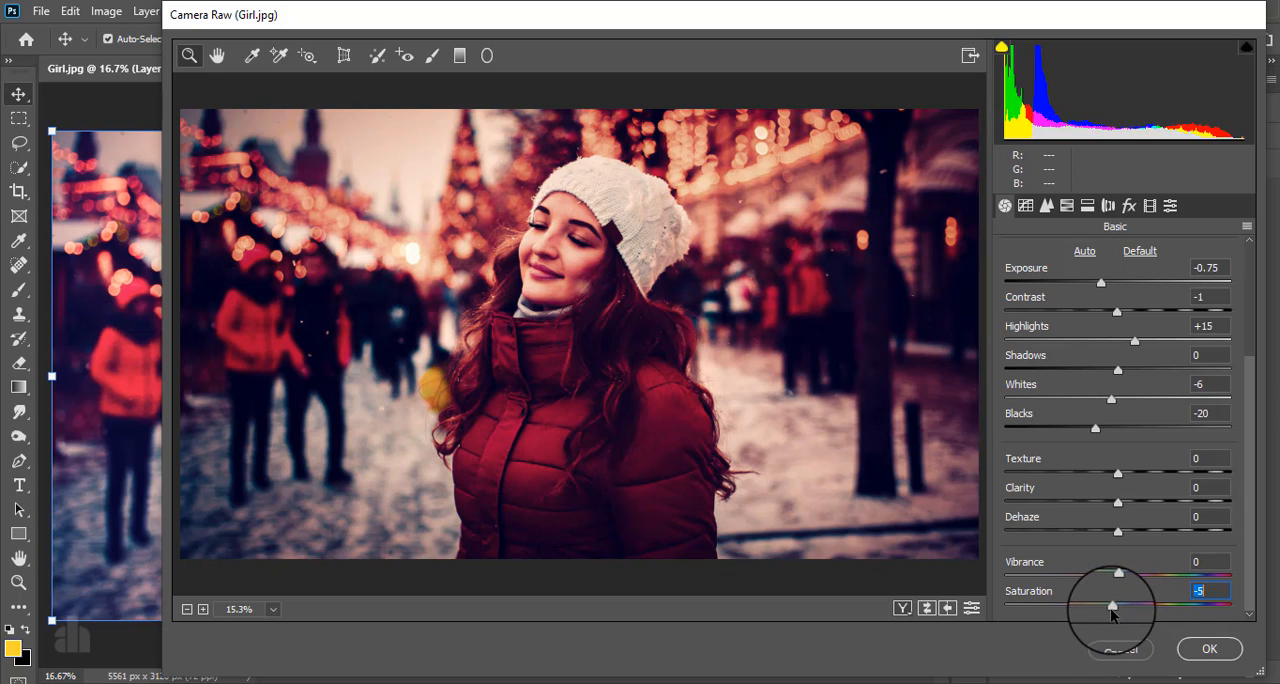
pyautogui.moveTo(1119, 577); pyautogui.dragTo(1114, 608)
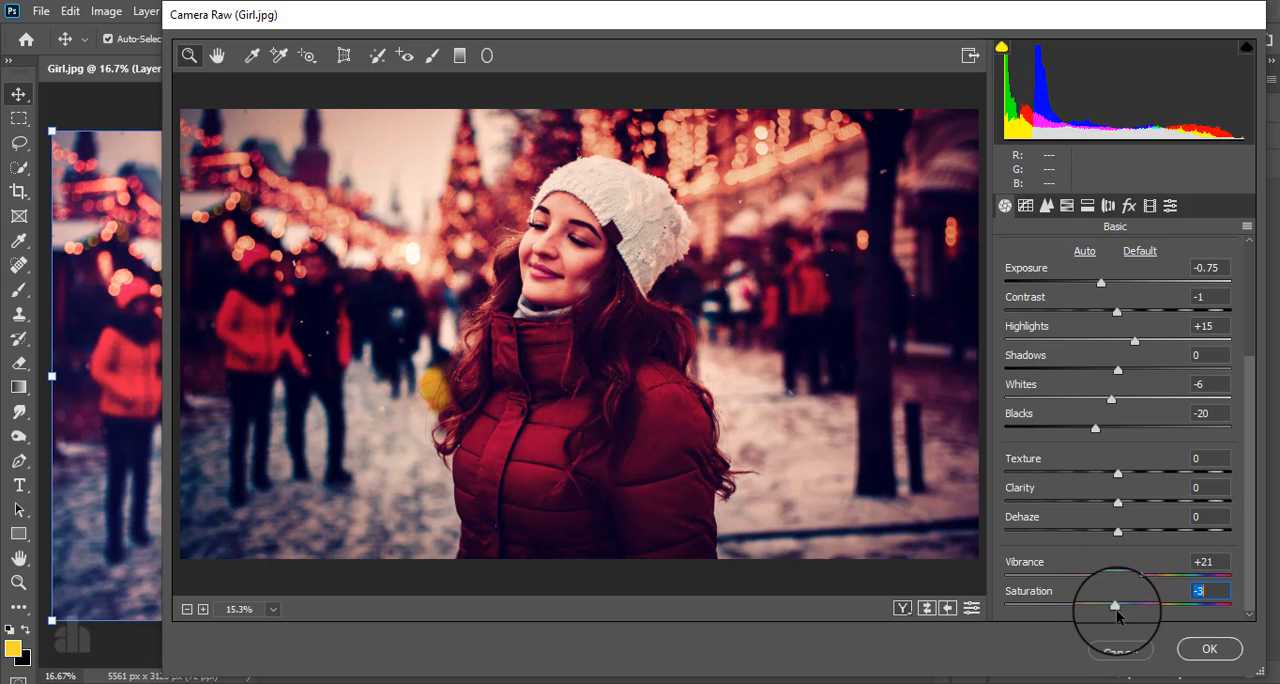
pyautogui.click(1210, 654)
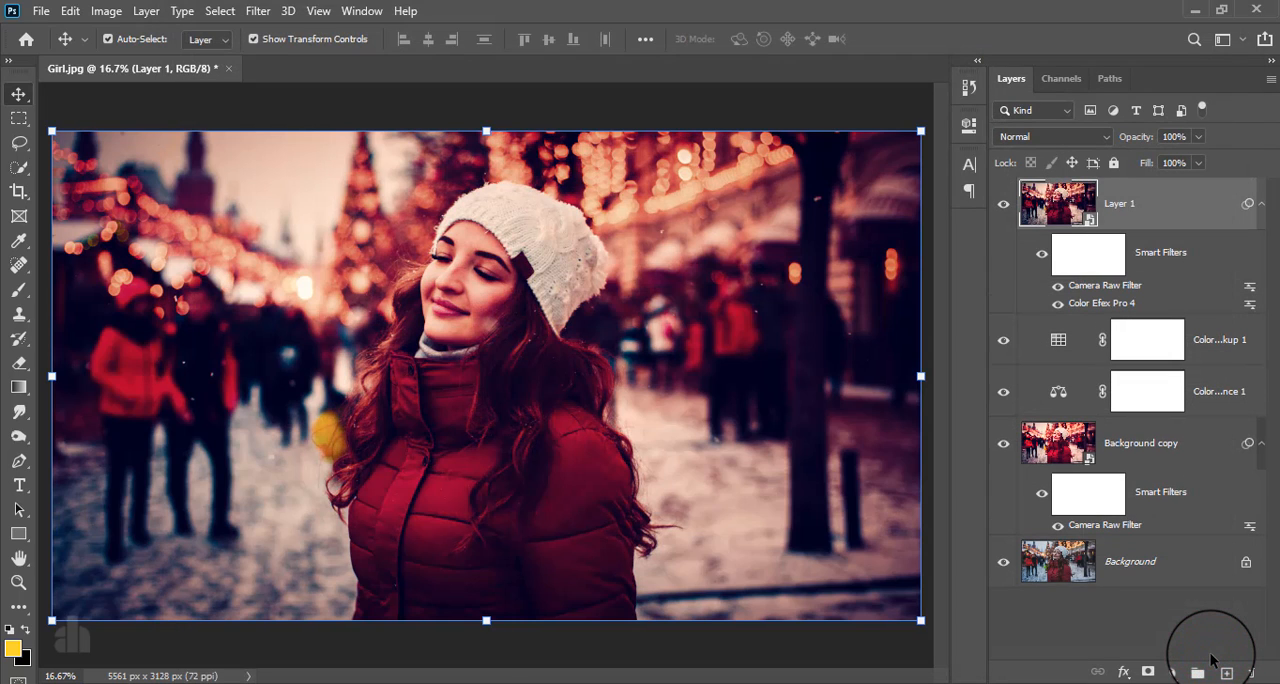
# - Examine the portrait up close and compare the graded result with the original Background layer shown alone
pyautogui.scroll(-7, 582, 376)
pyautogui.scroll(8, 583, 378)
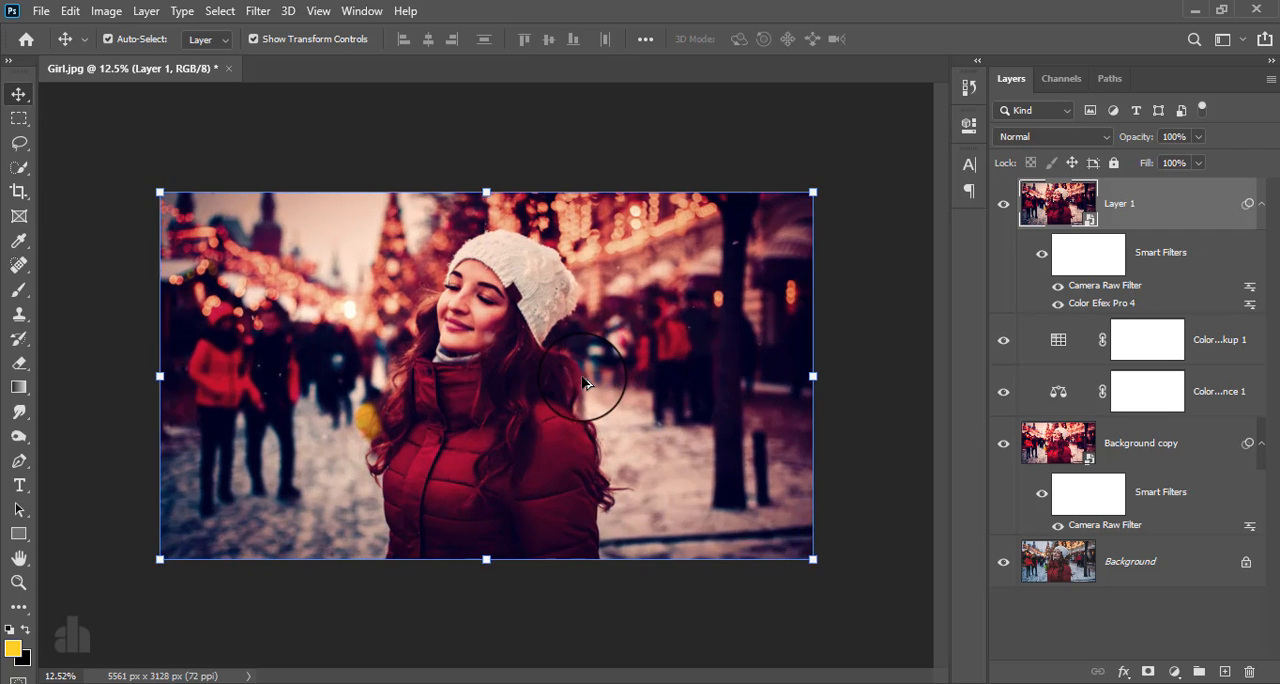
pyautogui.scroll(3, 585, 383)
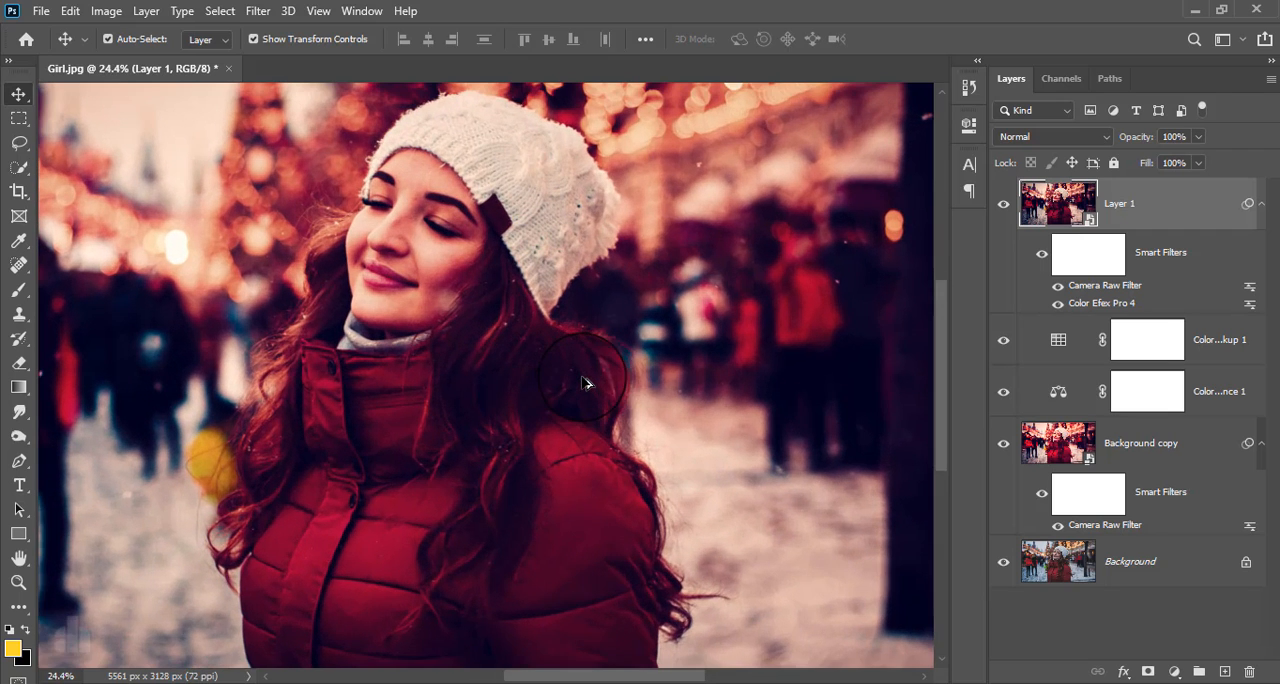
pyautogui.click(576, 376)
pyautogui.moveTo(630, 420); pyautogui.dragTo(587, 389)
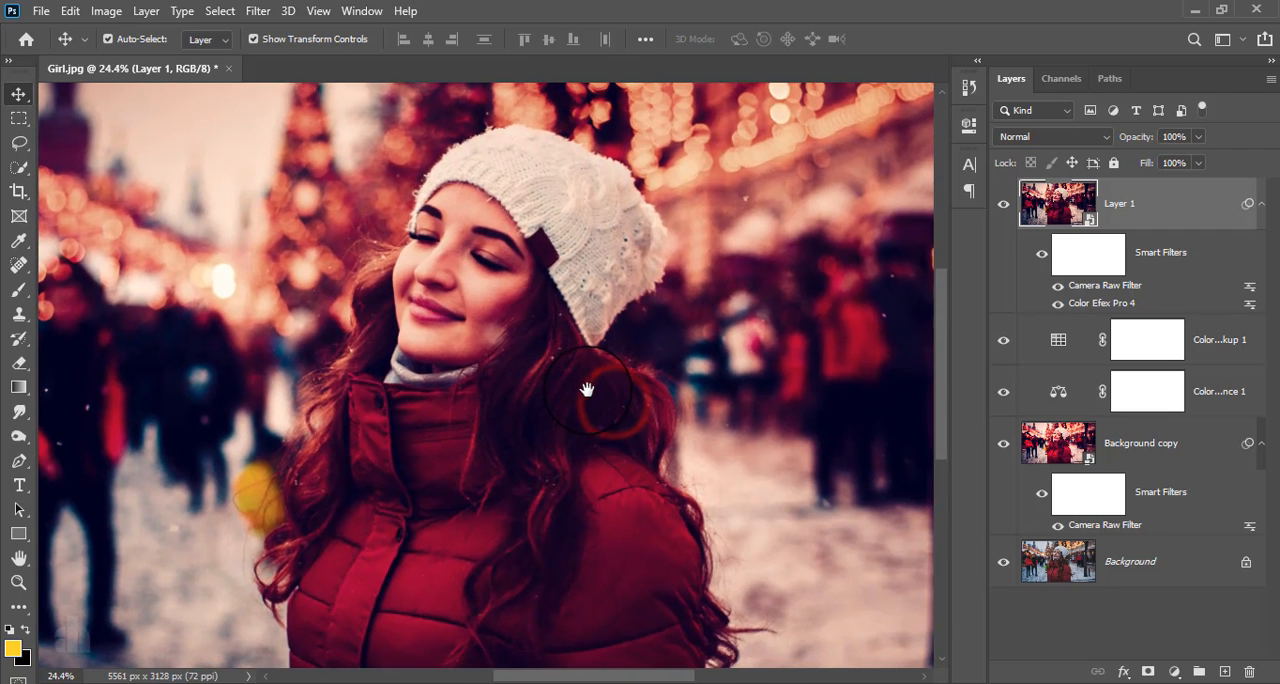
pyautogui.keyDown('alt'); pyautogui.click(1004, 562); pyautogui.keyUp('alt')
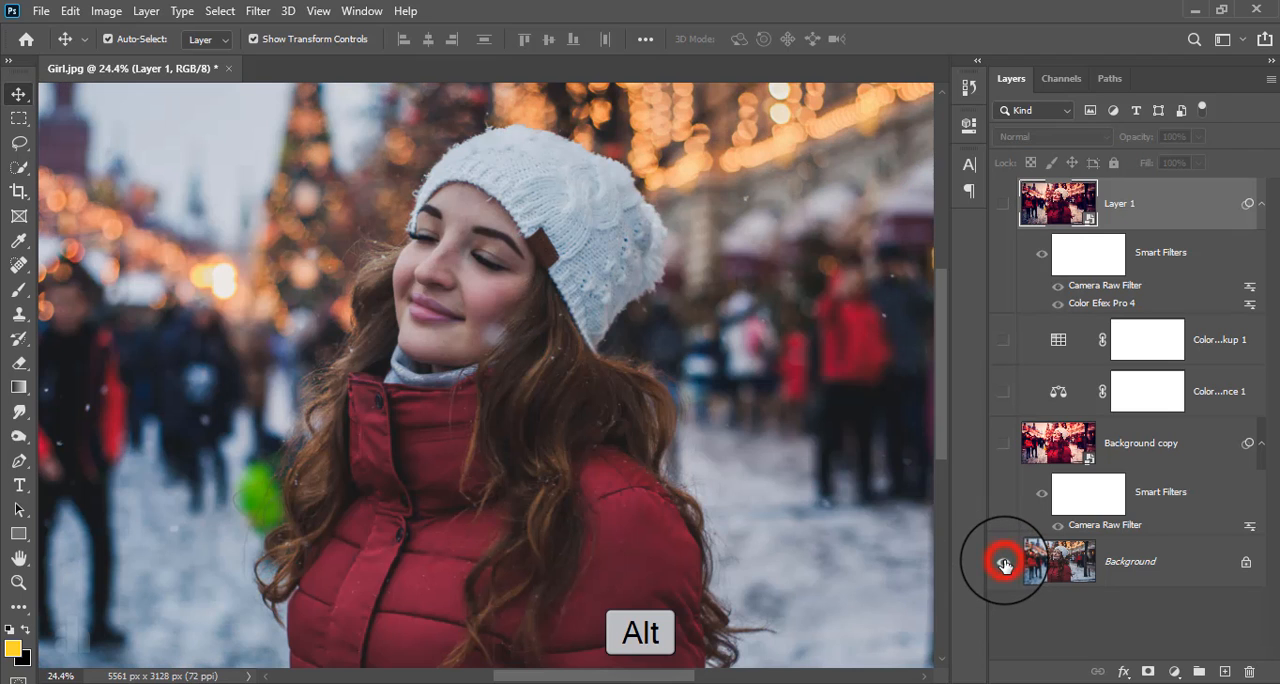
pyautogui.keyDown('alt'); pyautogui.click(1004, 565); pyautogui.keyUp('alt')
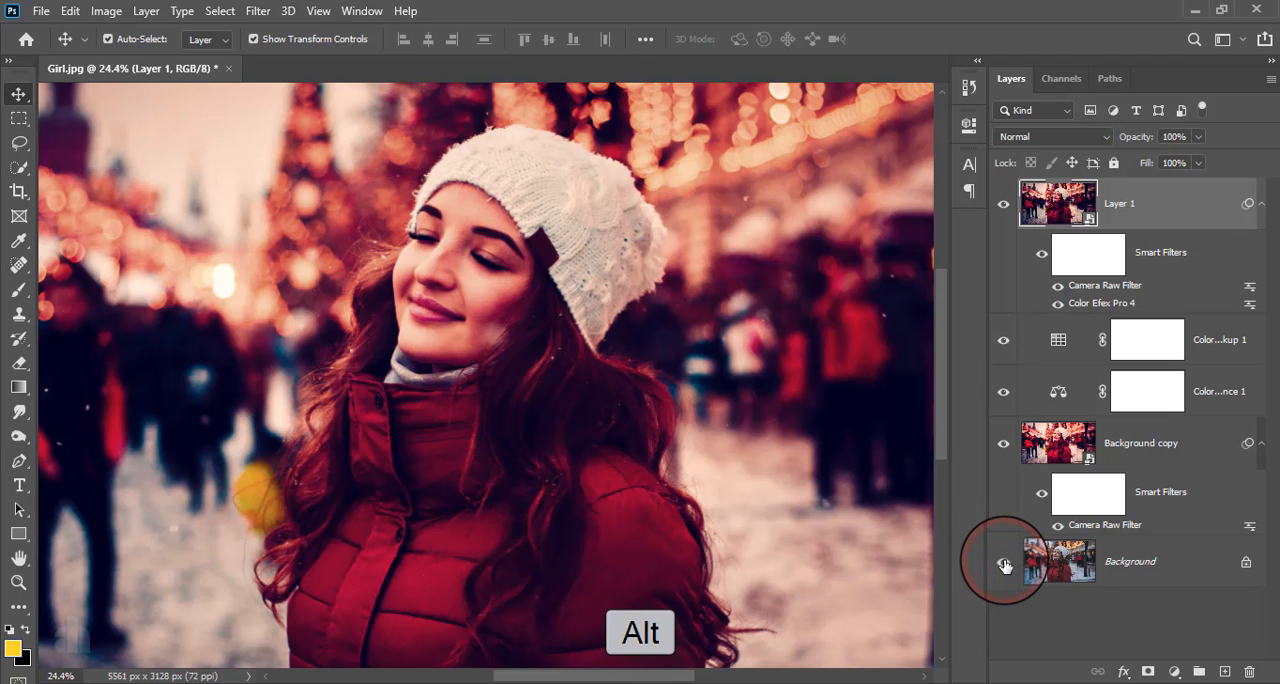
pyautogui.keyDown('alt'); pyautogui.click(1005, 565); pyautogui.keyUp('alt')
pyautogui.keyDown('alt'); pyautogui.click(1005, 565); pyautogui.keyUp('alt')
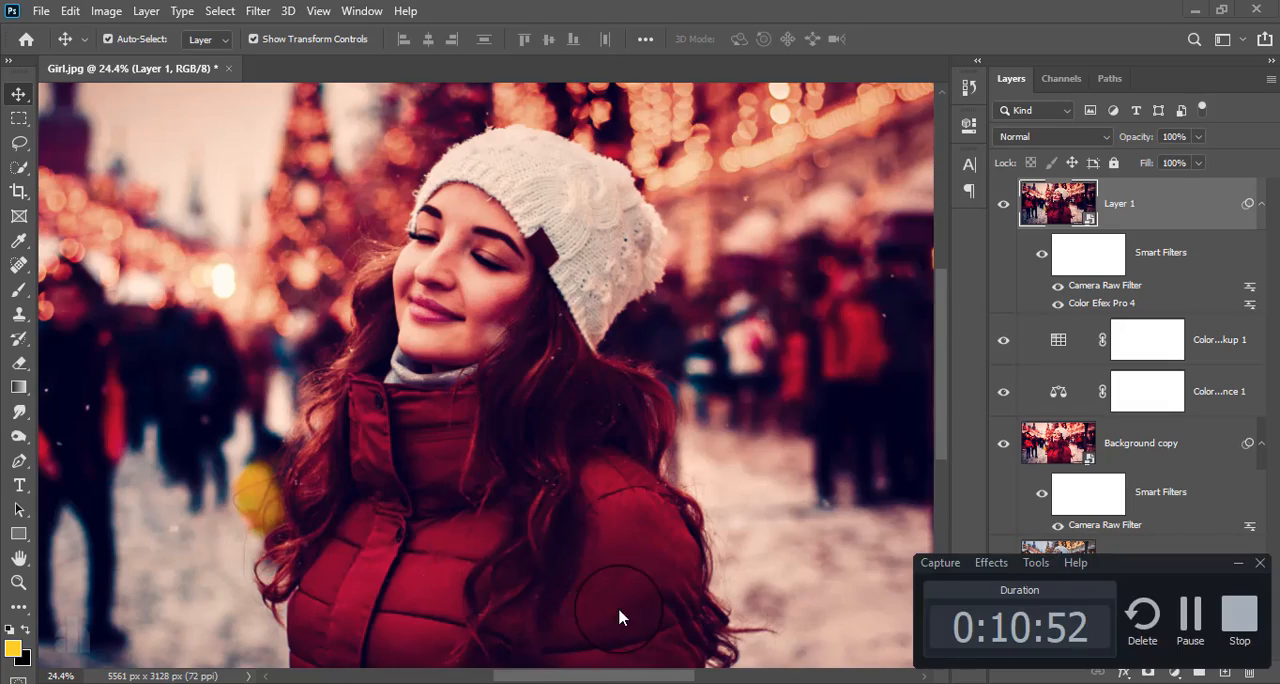
pyautogui.click(1226, 622)
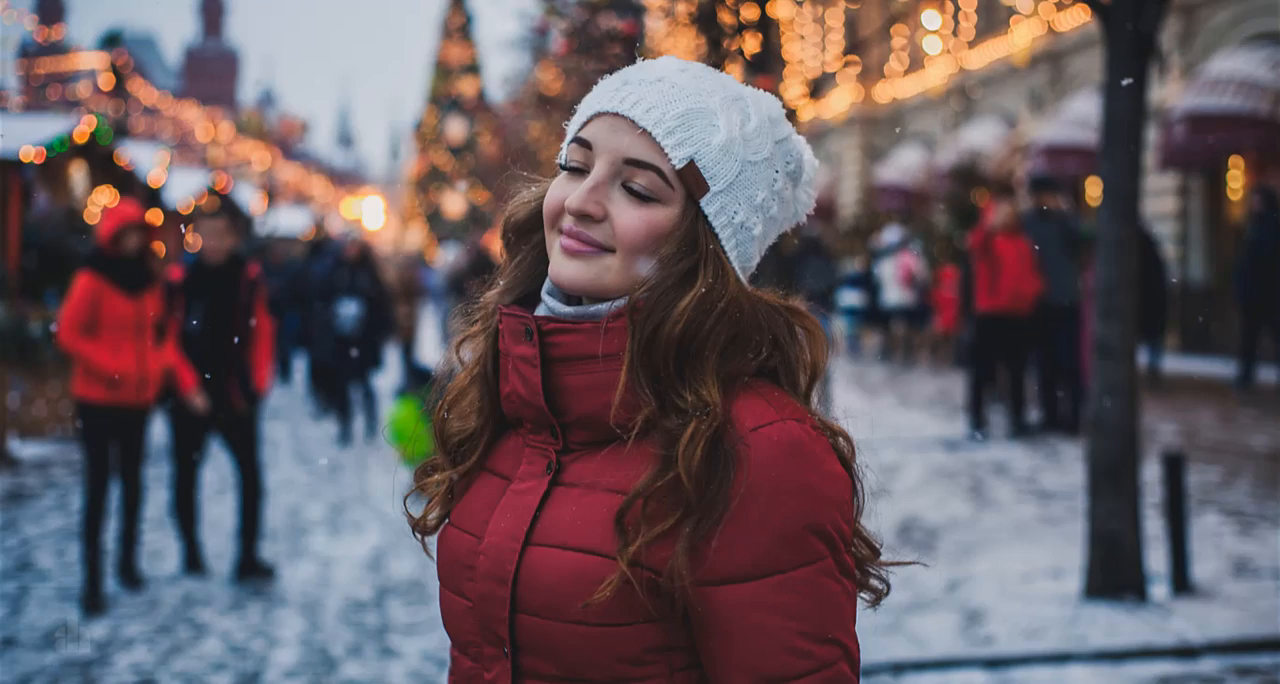